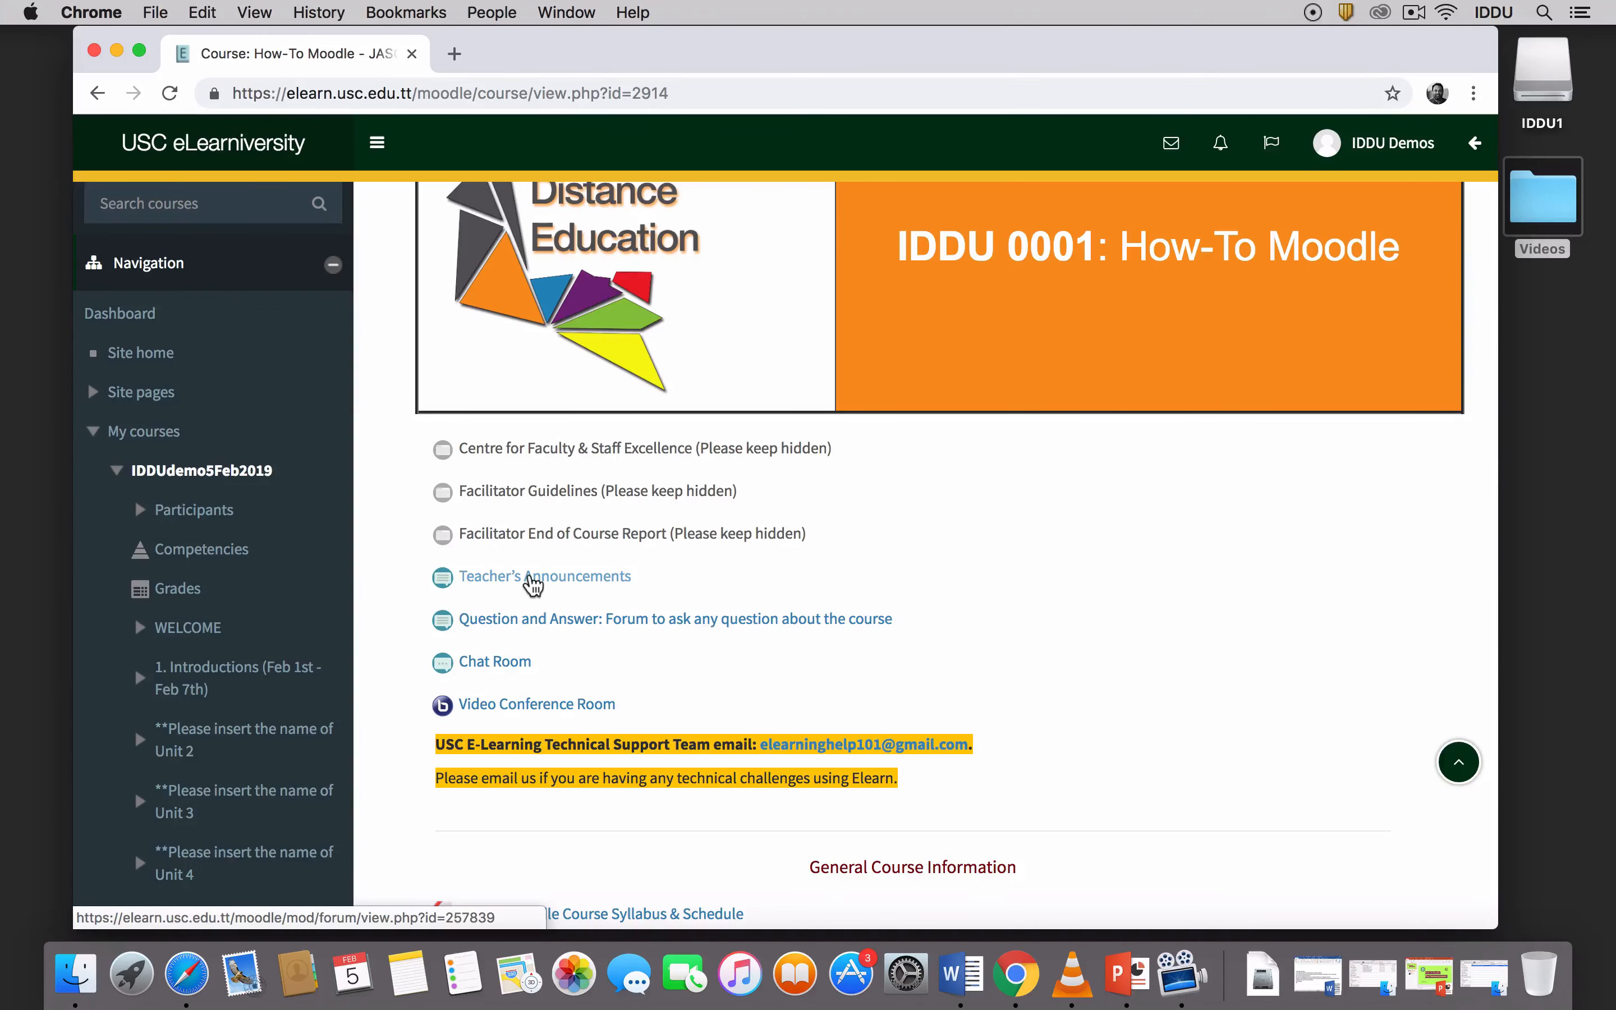
# Open the Teacher's Announcements forum and set its separate groups filter to All participants
pyautogui.click(531, 579)
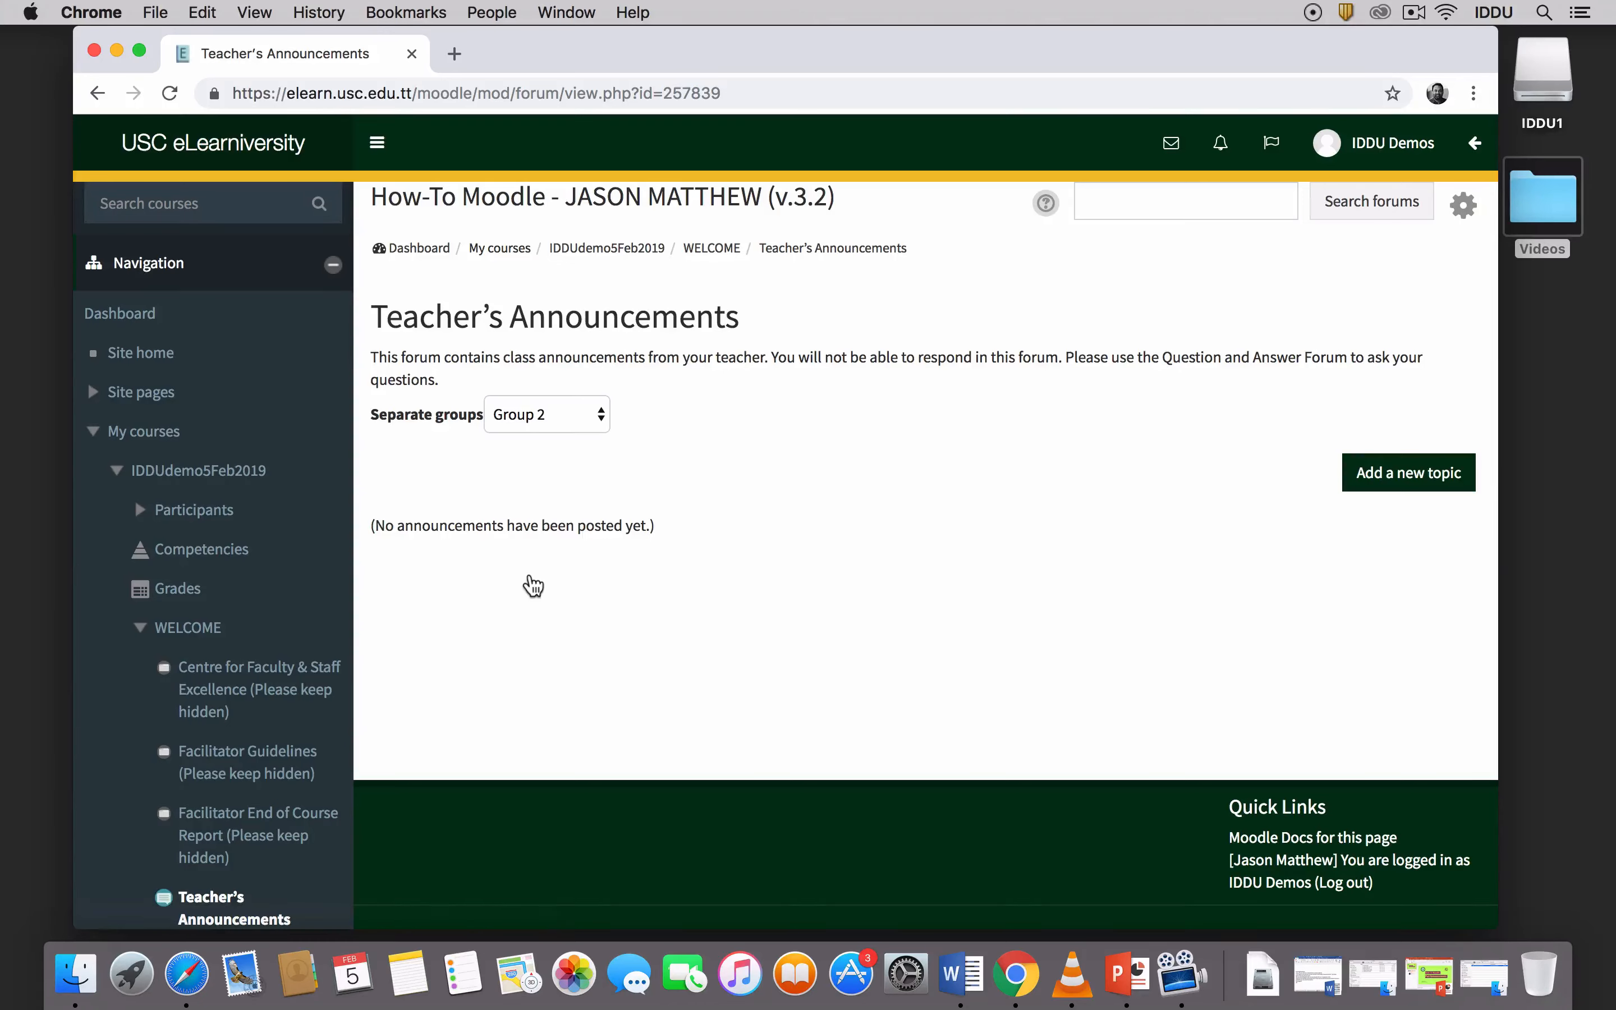
pyautogui.click(562, 415)
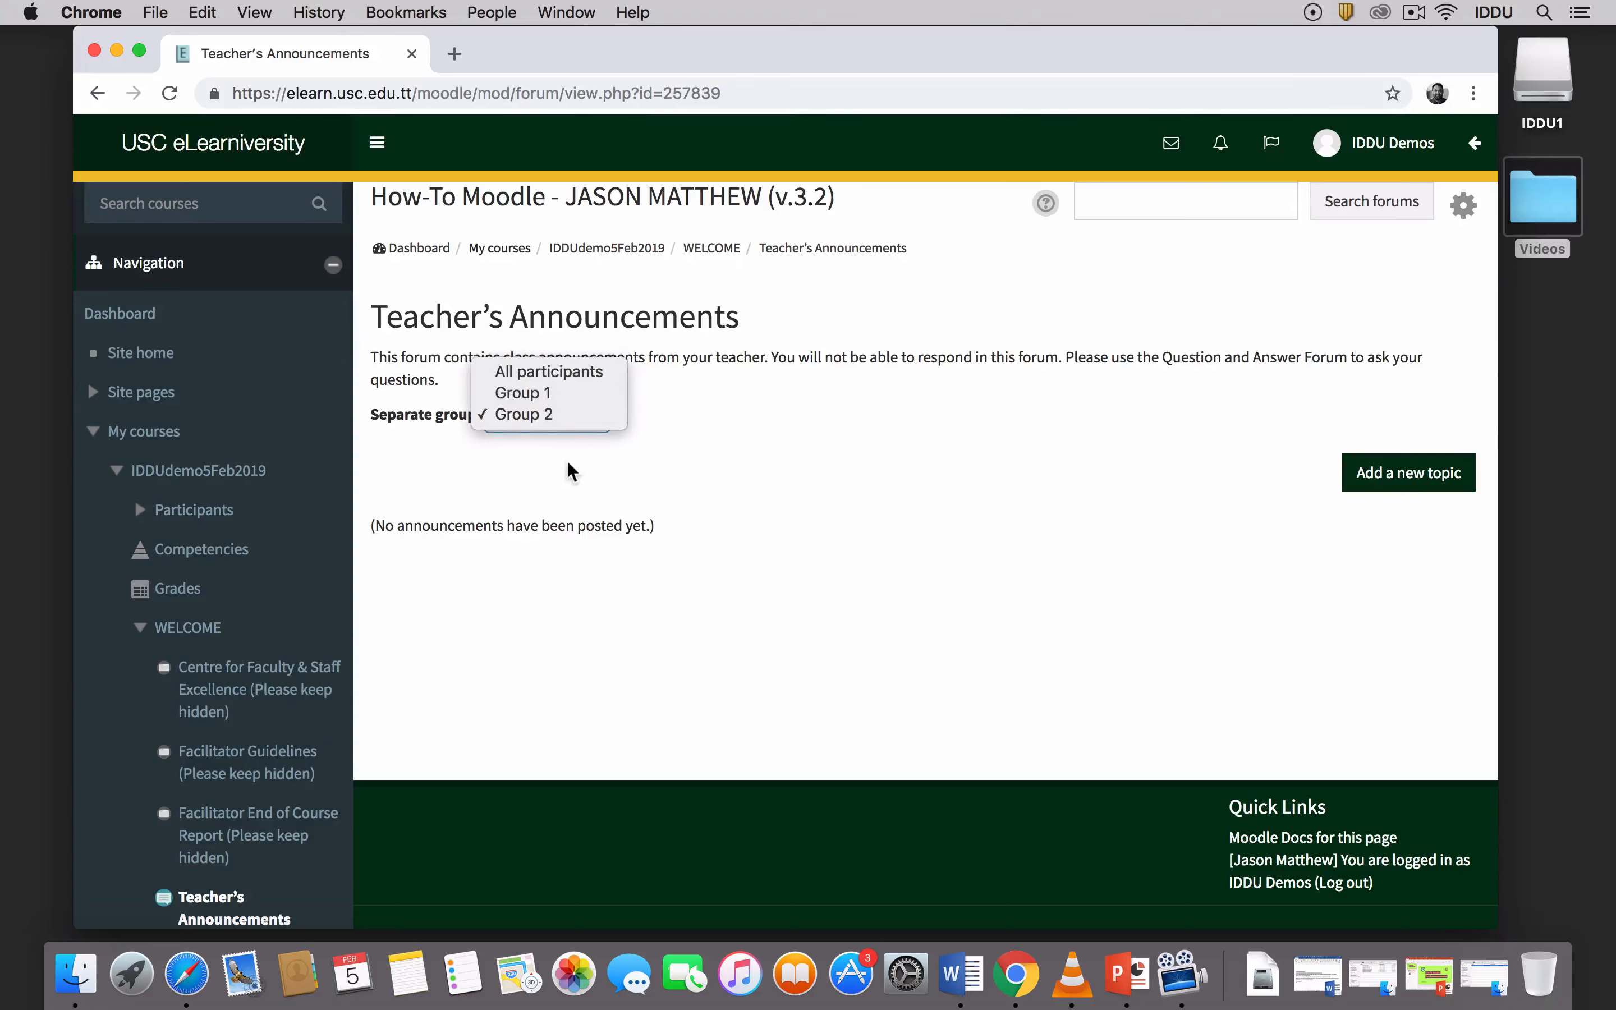
pyautogui.click(552, 449)
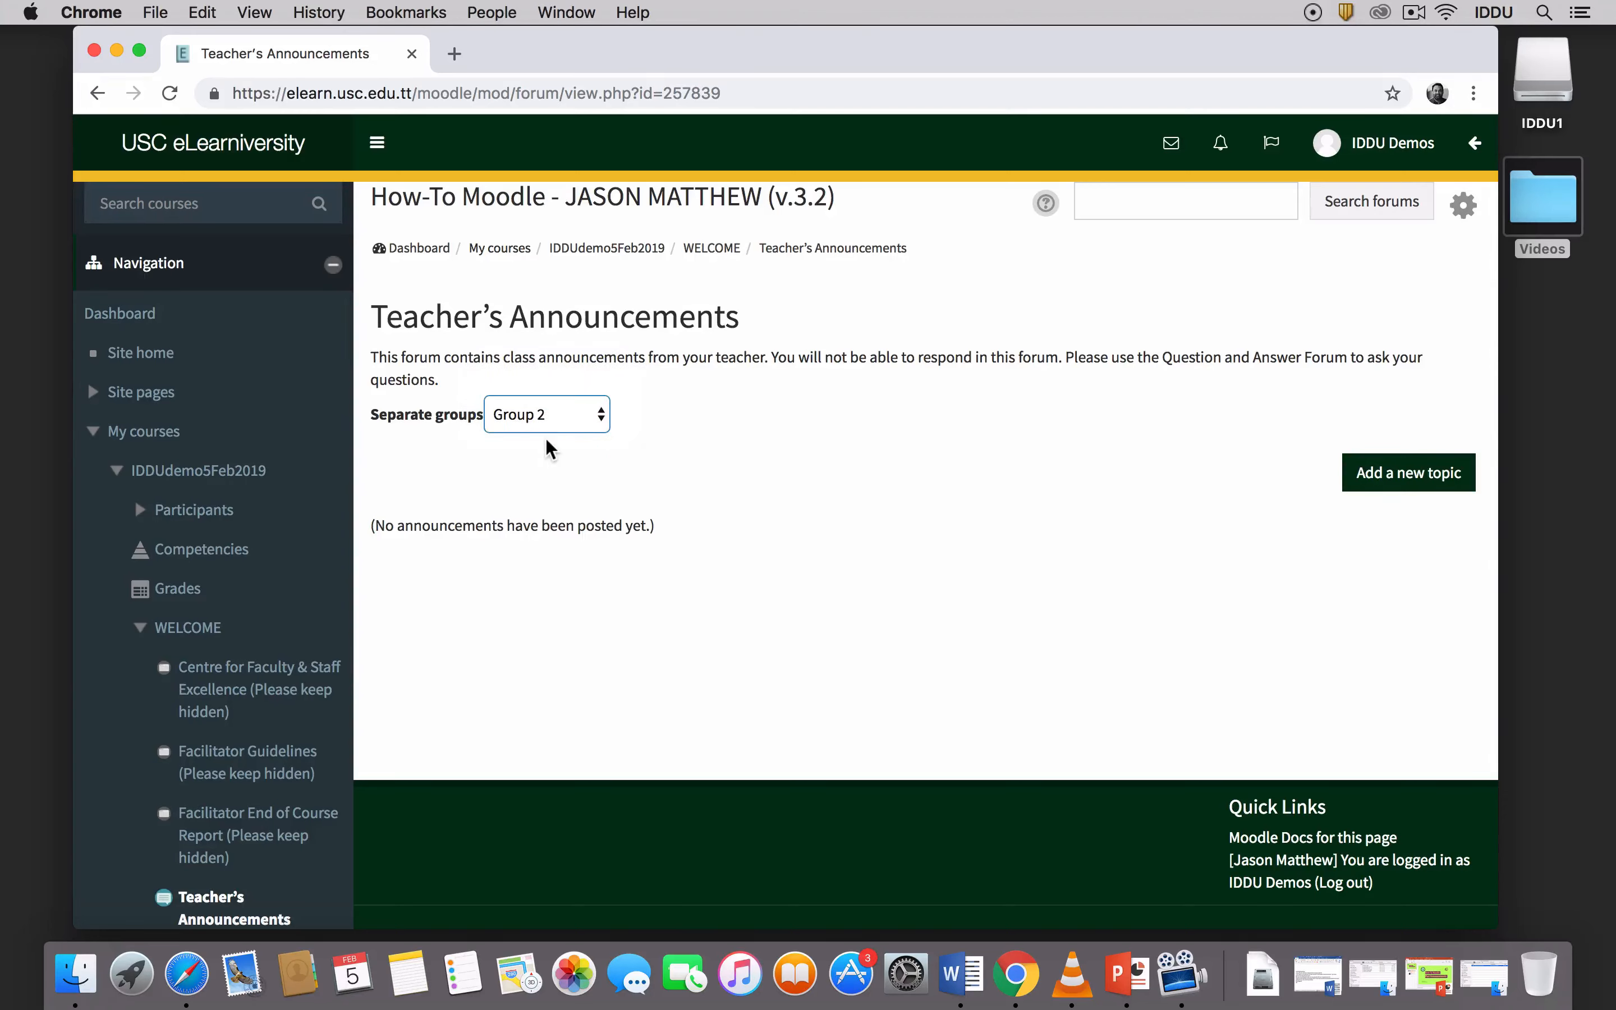
pyautogui.click(537, 417)
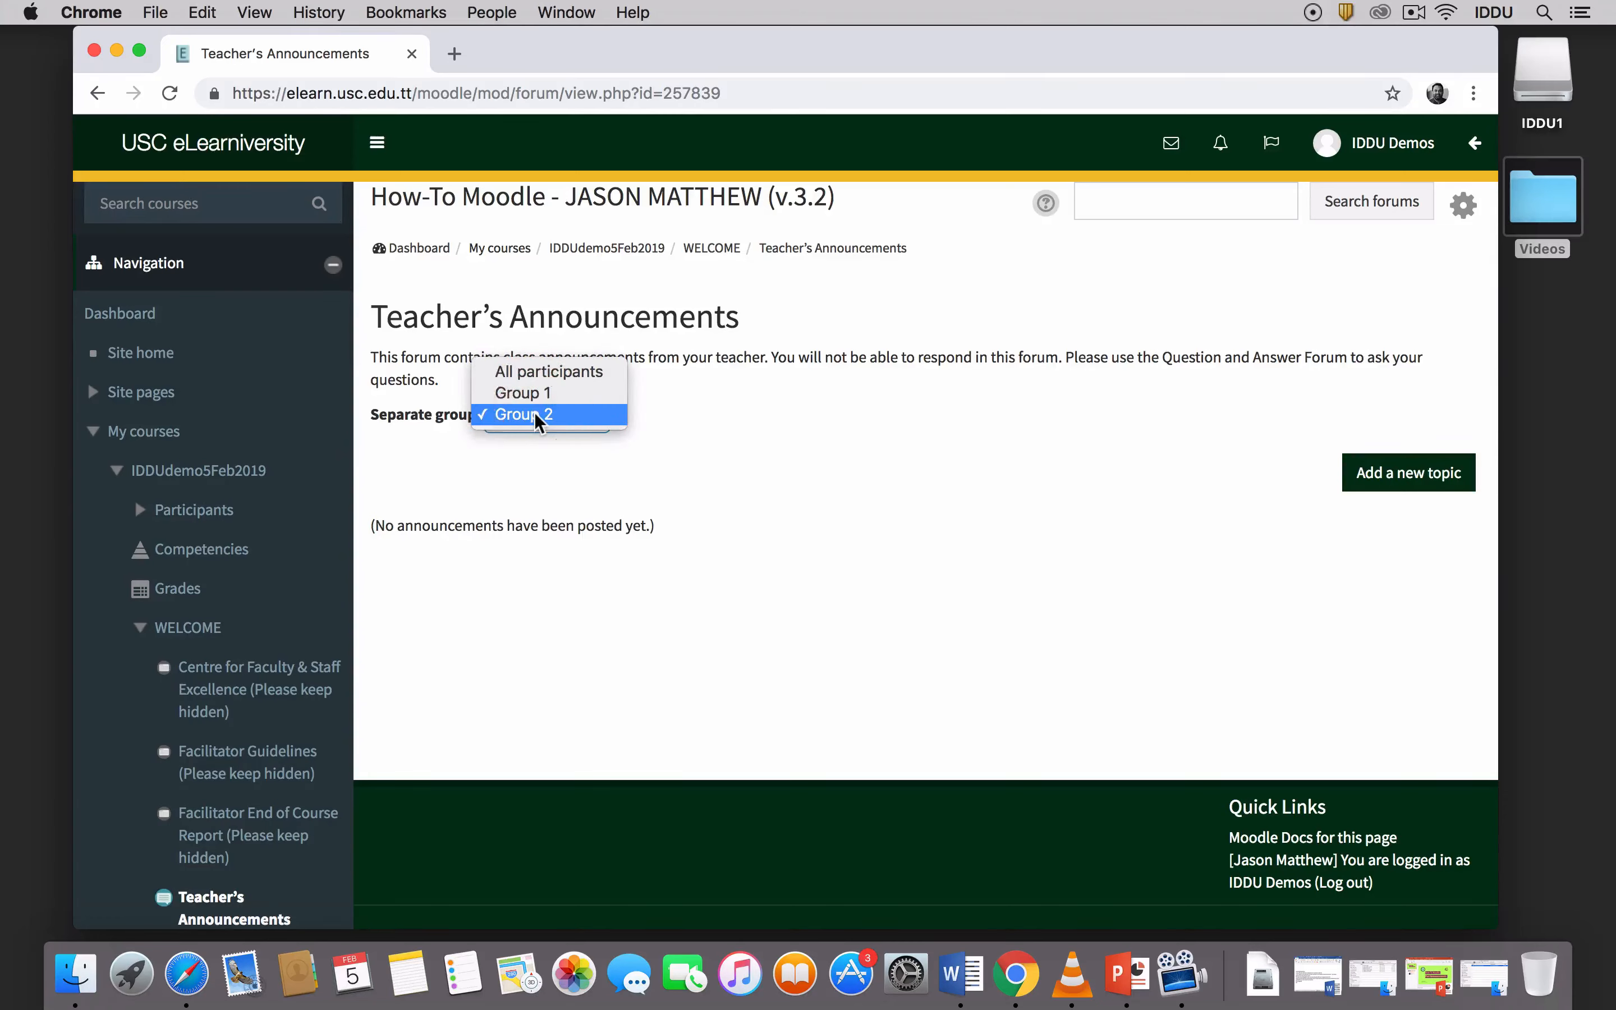
pyautogui.click(534, 374)
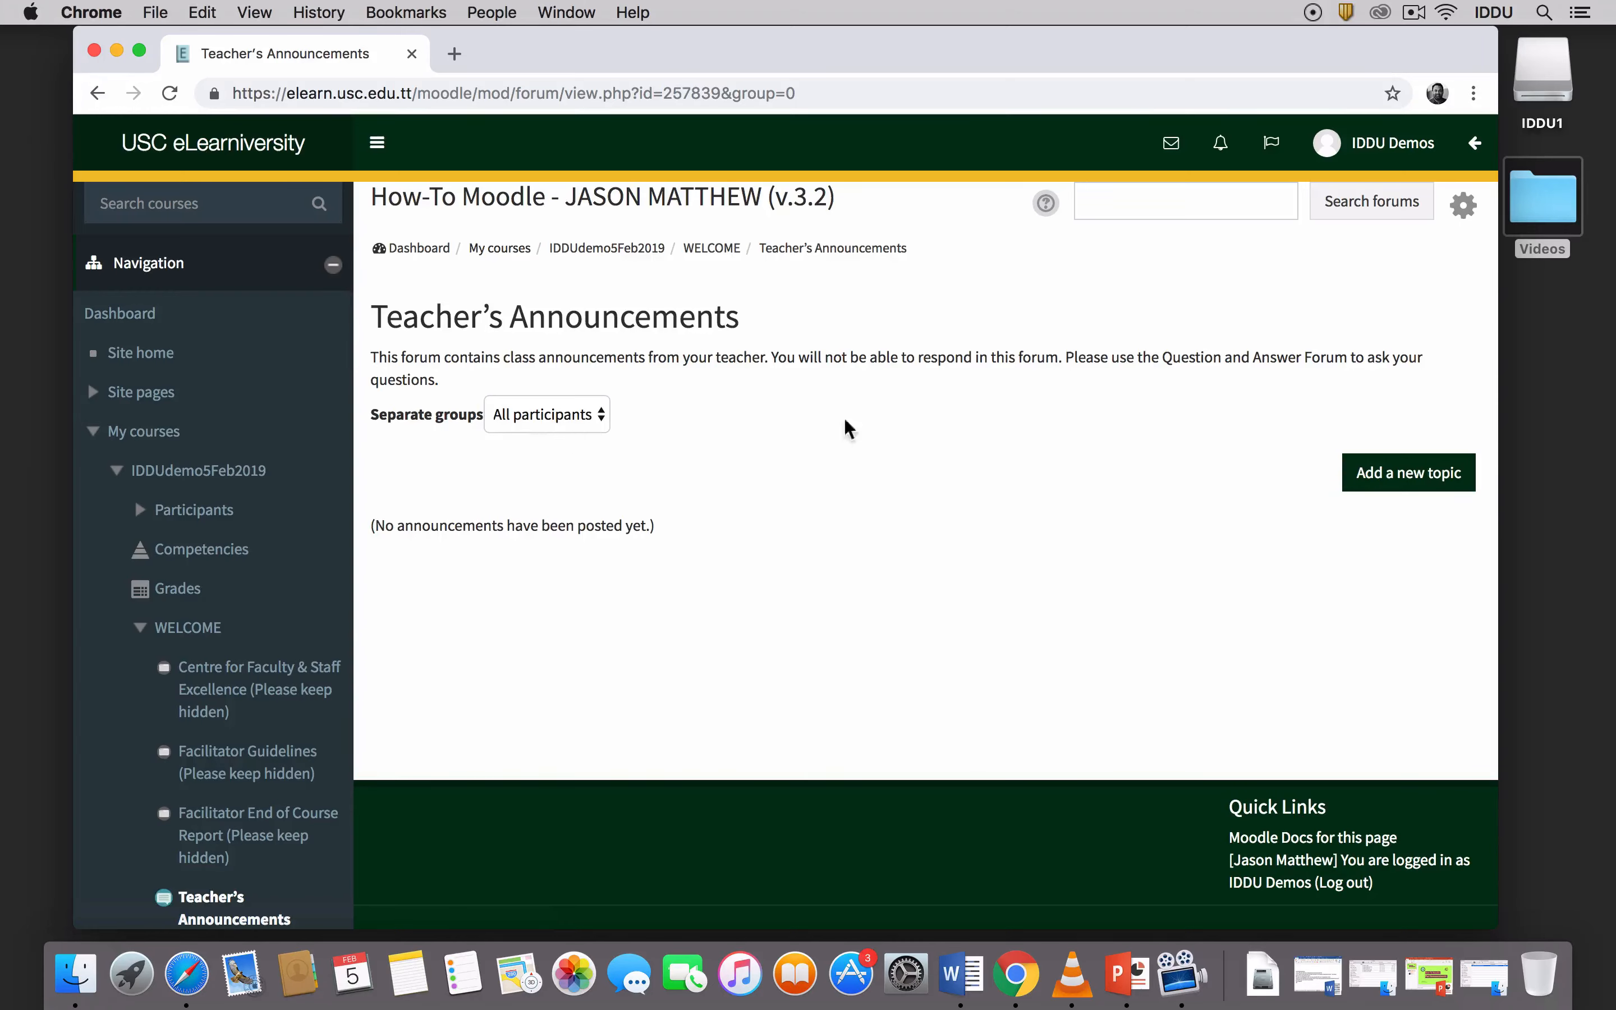
# Start a new discussion topic in the forum with the subject "Week 4 greetings"
pyautogui.click(1369, 487)
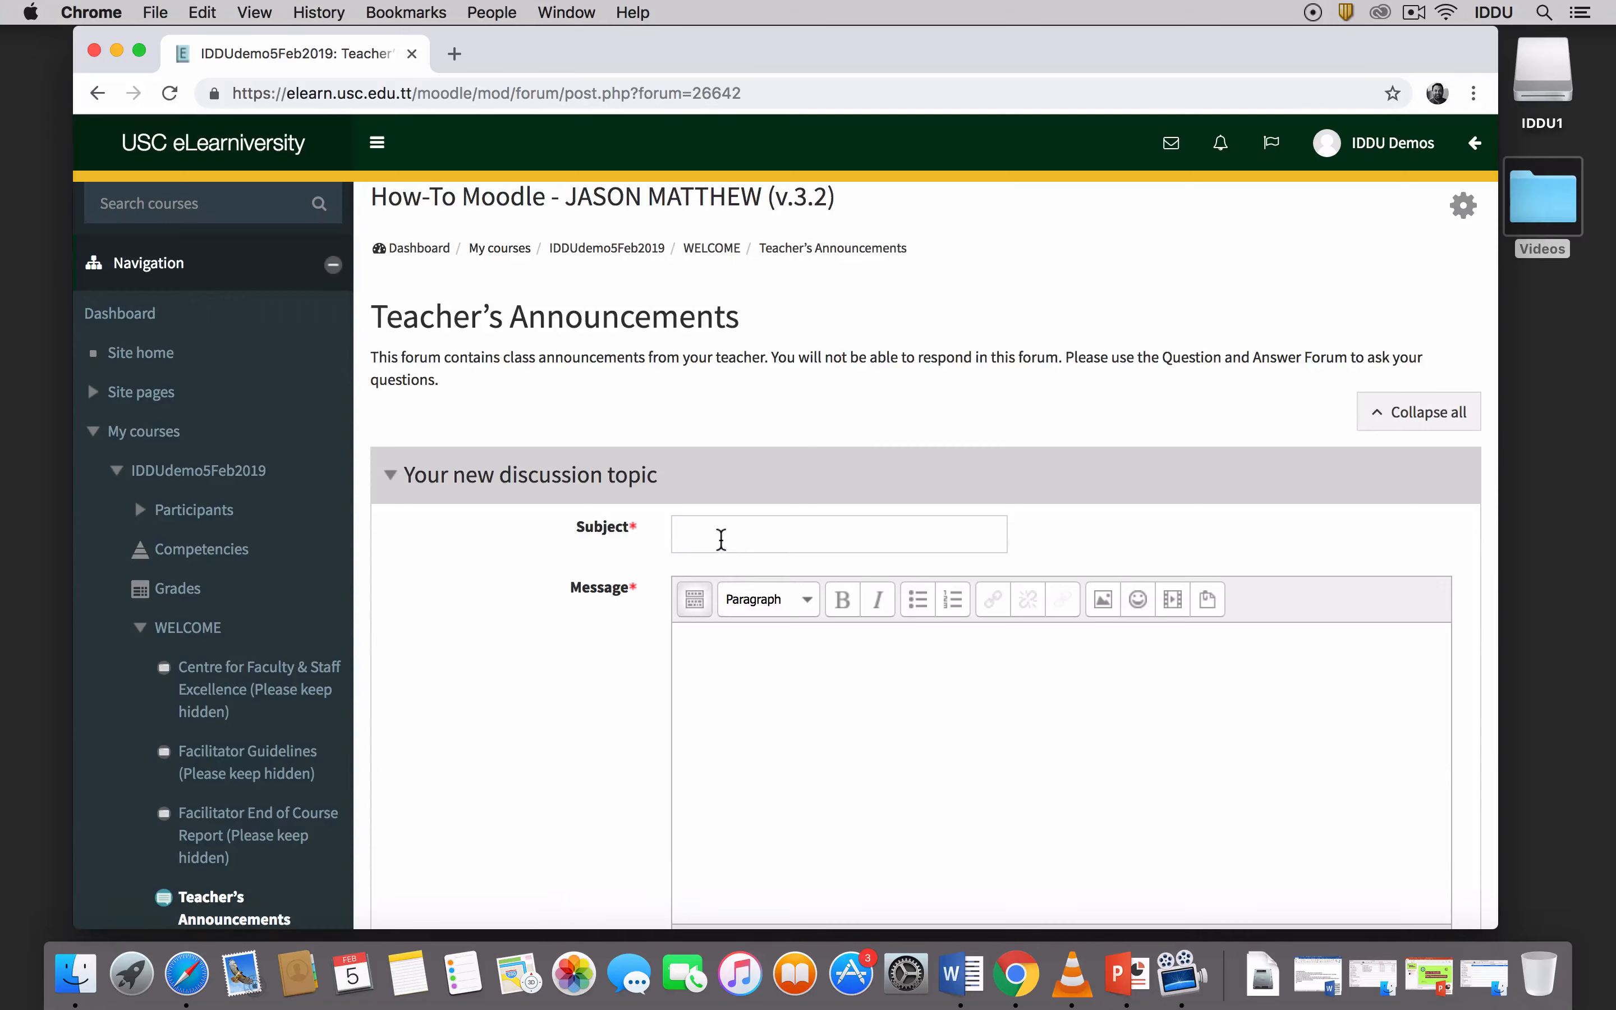
pyautogui.click(721, 537)
pyautogui.write('Week ')
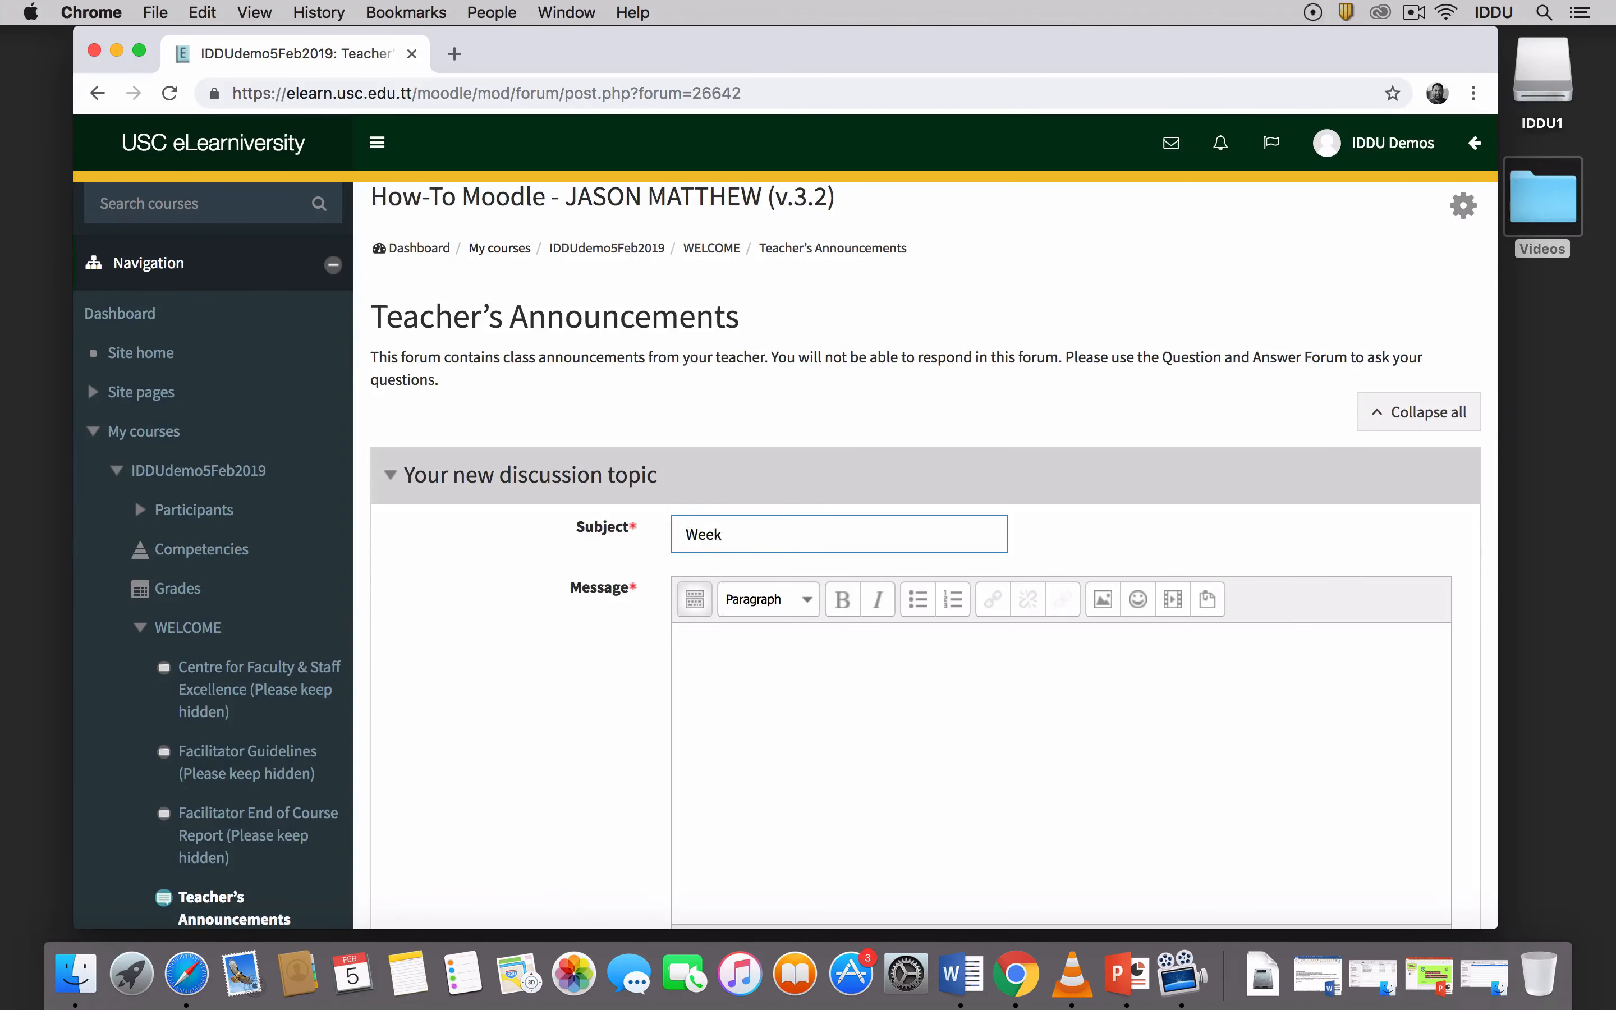
pyautogui.write('4 greetingds')
# Copy the full greeting text from the open Word document and paste it into the new topic's message in Chrome
pyautogui.click(727, 647)
pyautogui.scroll(-2, 724, 527)
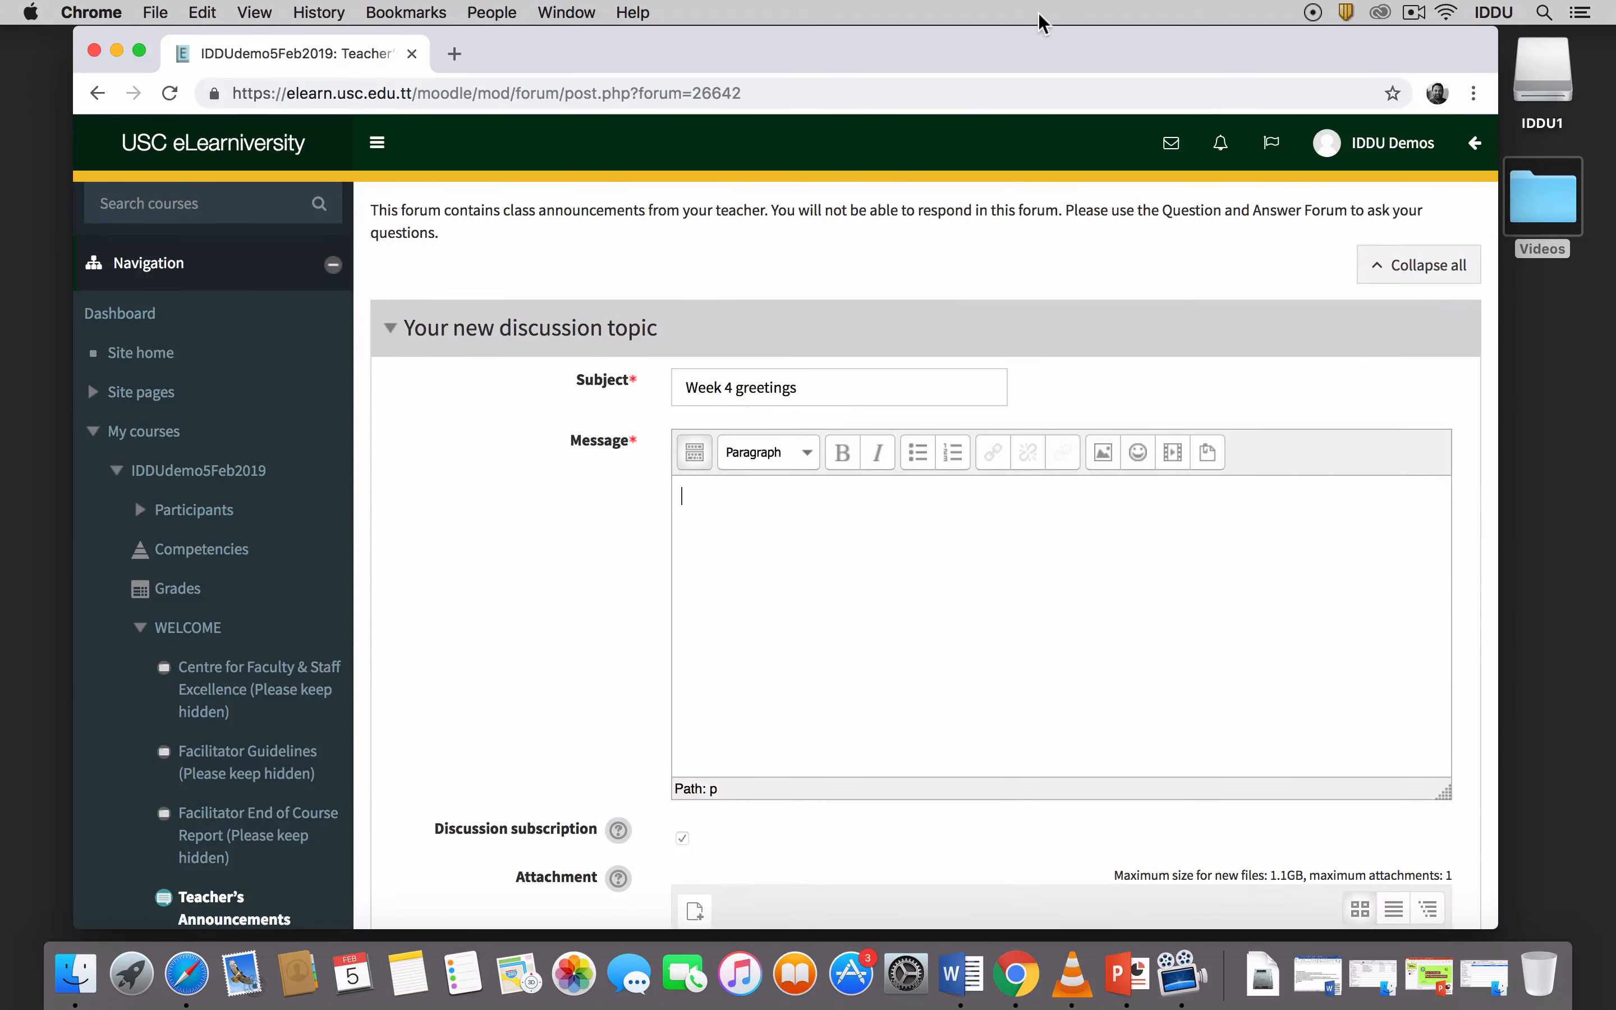
pyautogui.moveTo(1045, 51); pyautogui.dragTo(913, 13)
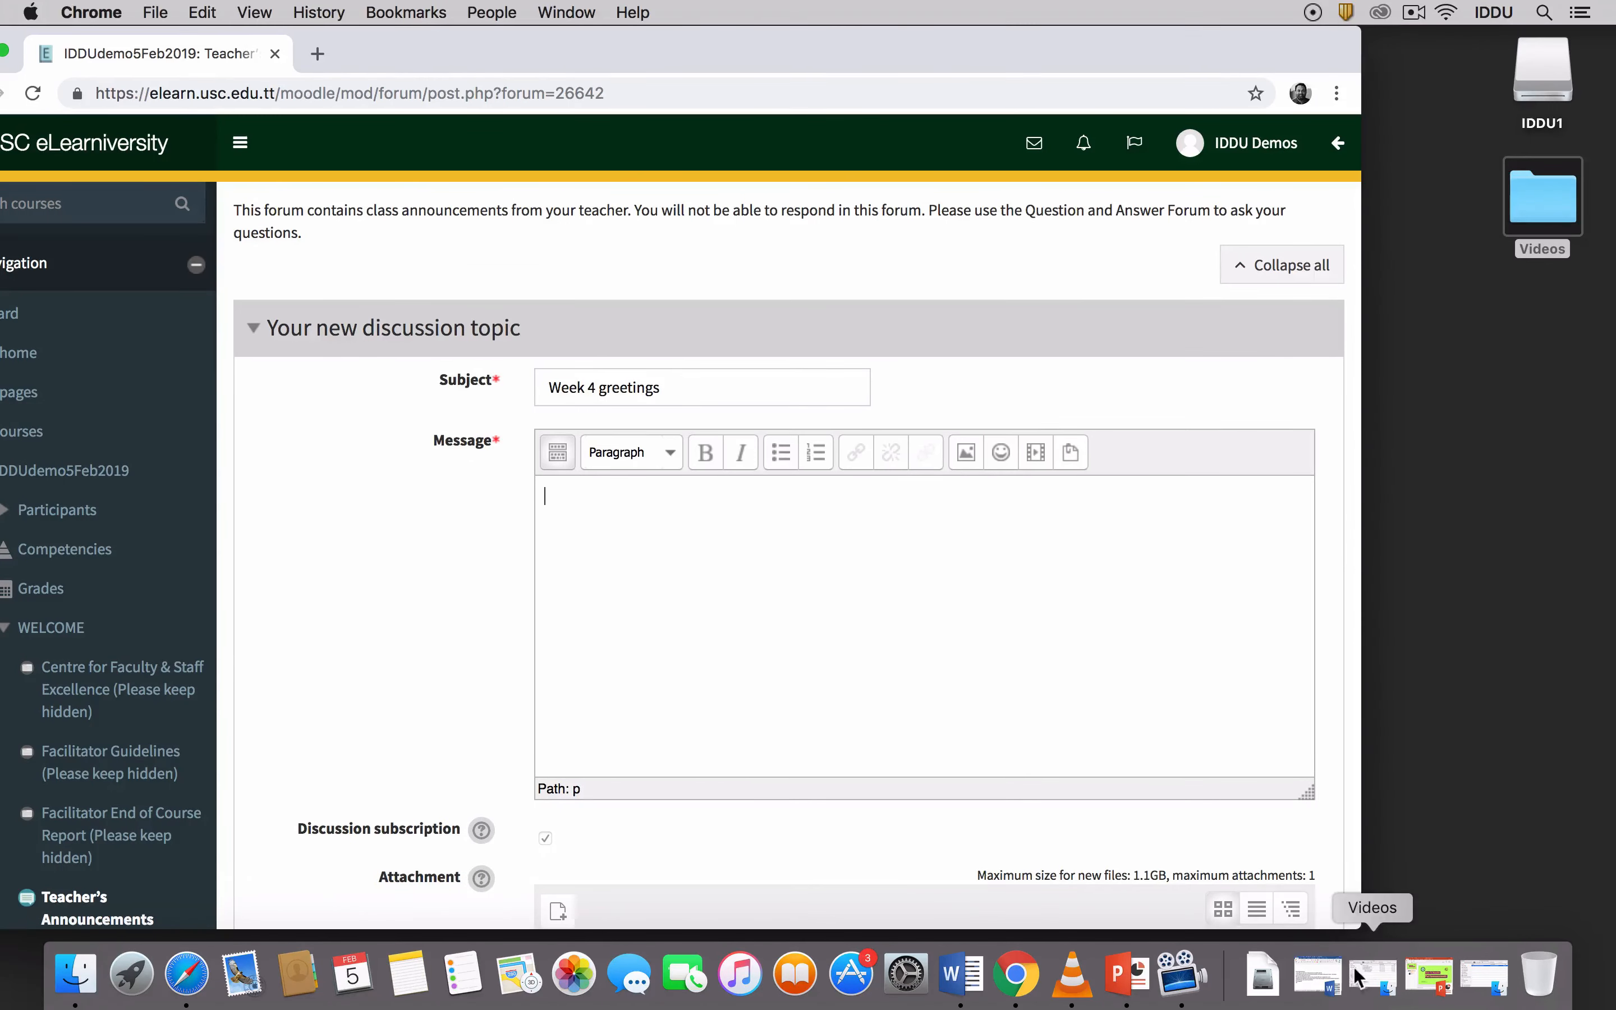
pyautogui.click(1315, 974)
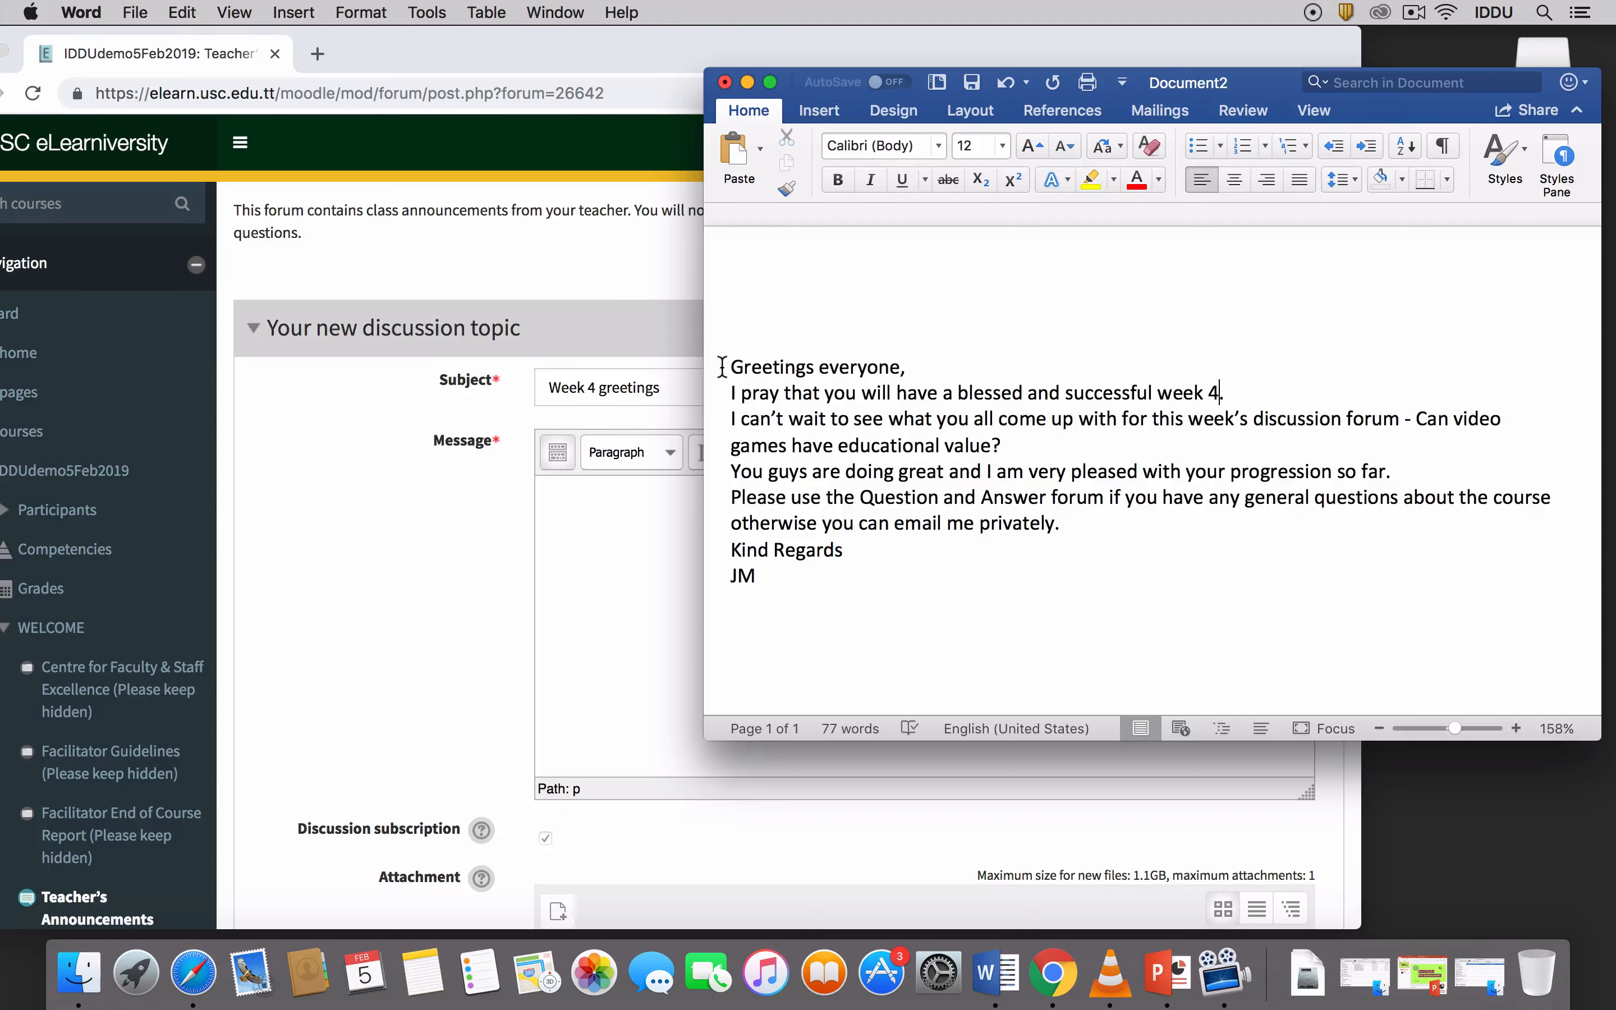
pyautogui.moveTo(724, 367); pyautogui.dragTo(777, 567)
pyautogui.rightClick(769, 567)
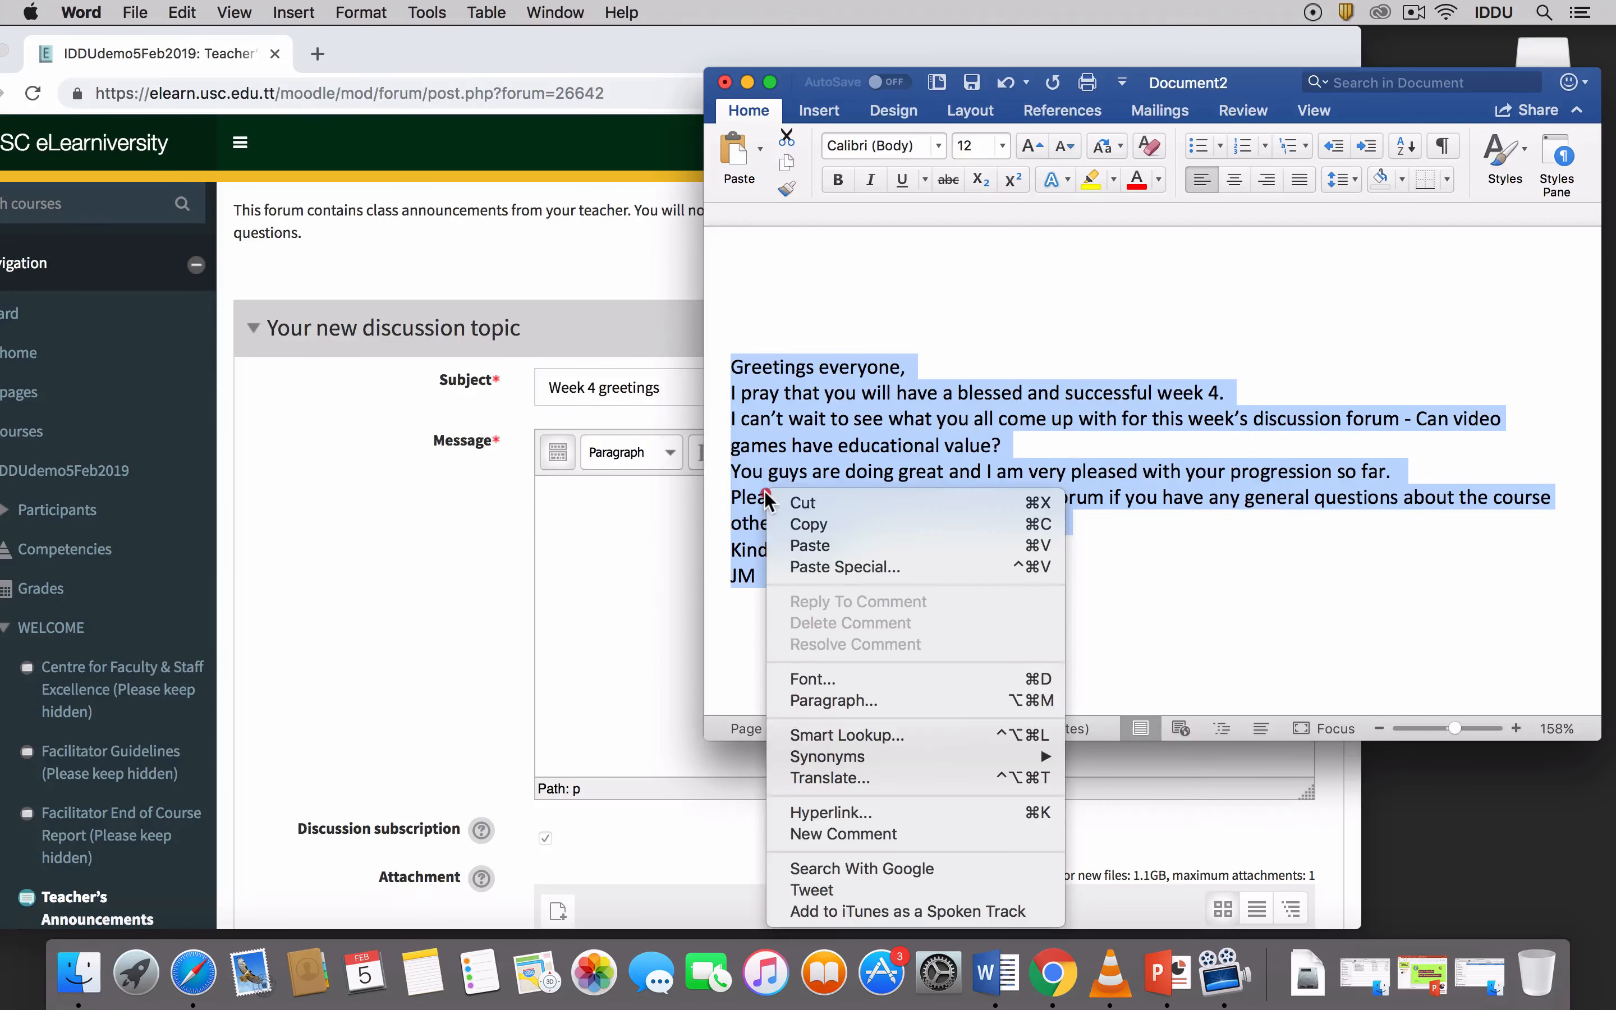
pyautogui.click(796, 524)
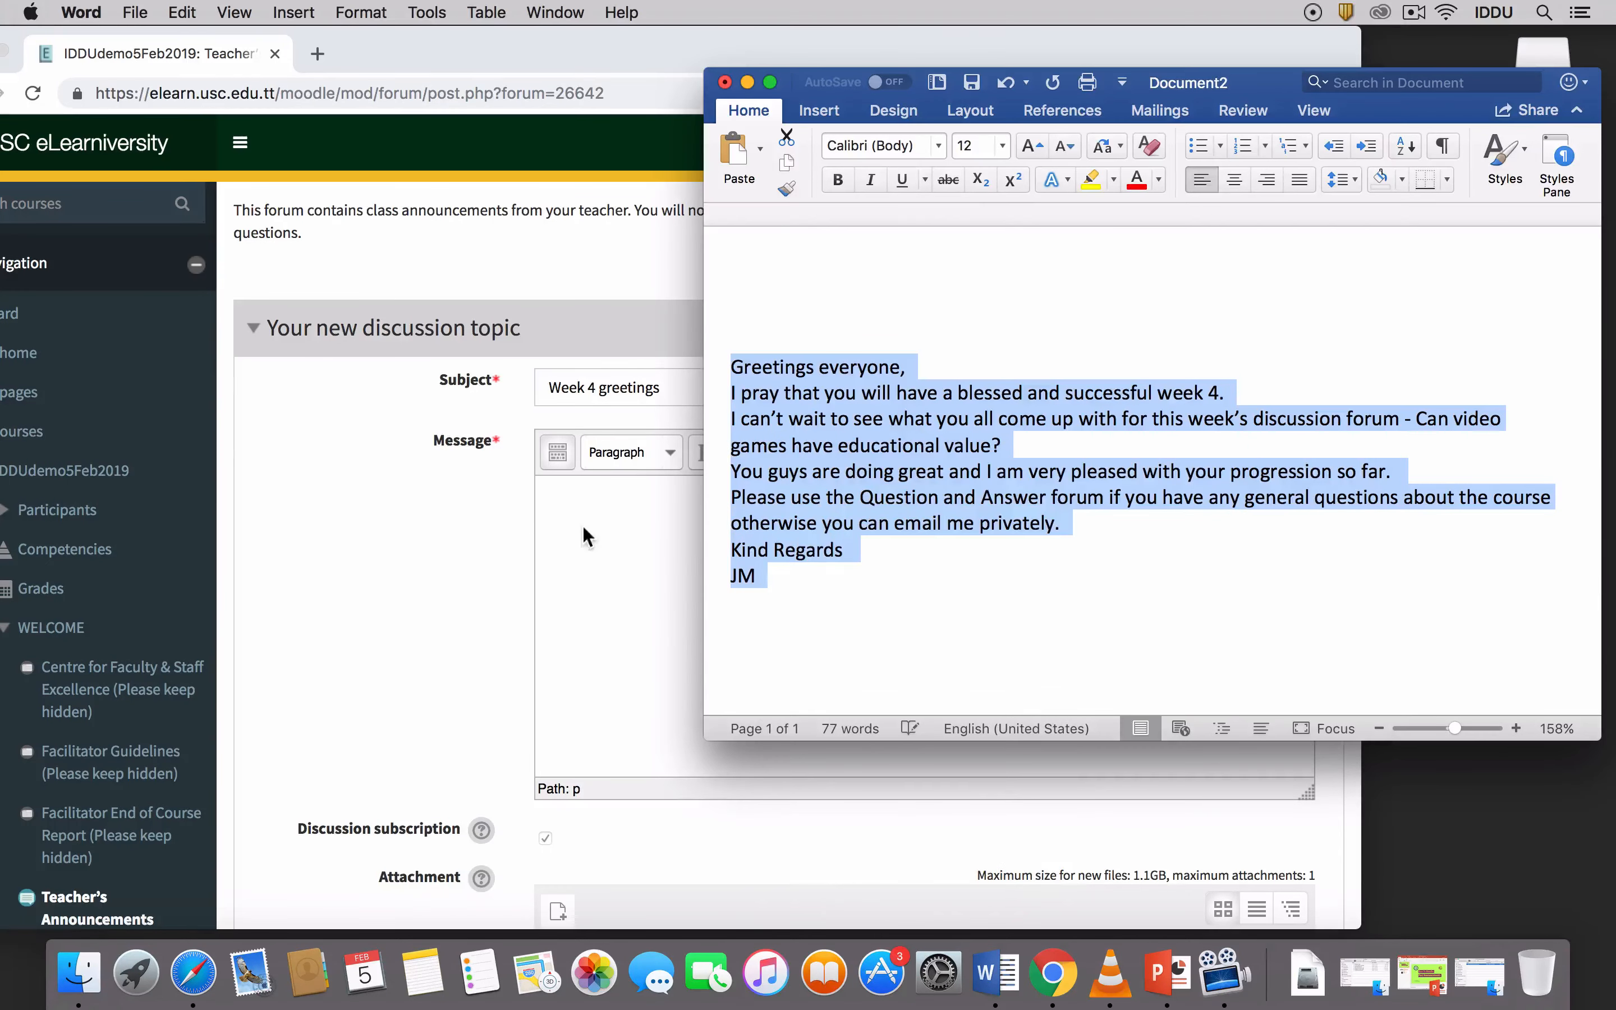
pyautogui.click(583, 527)
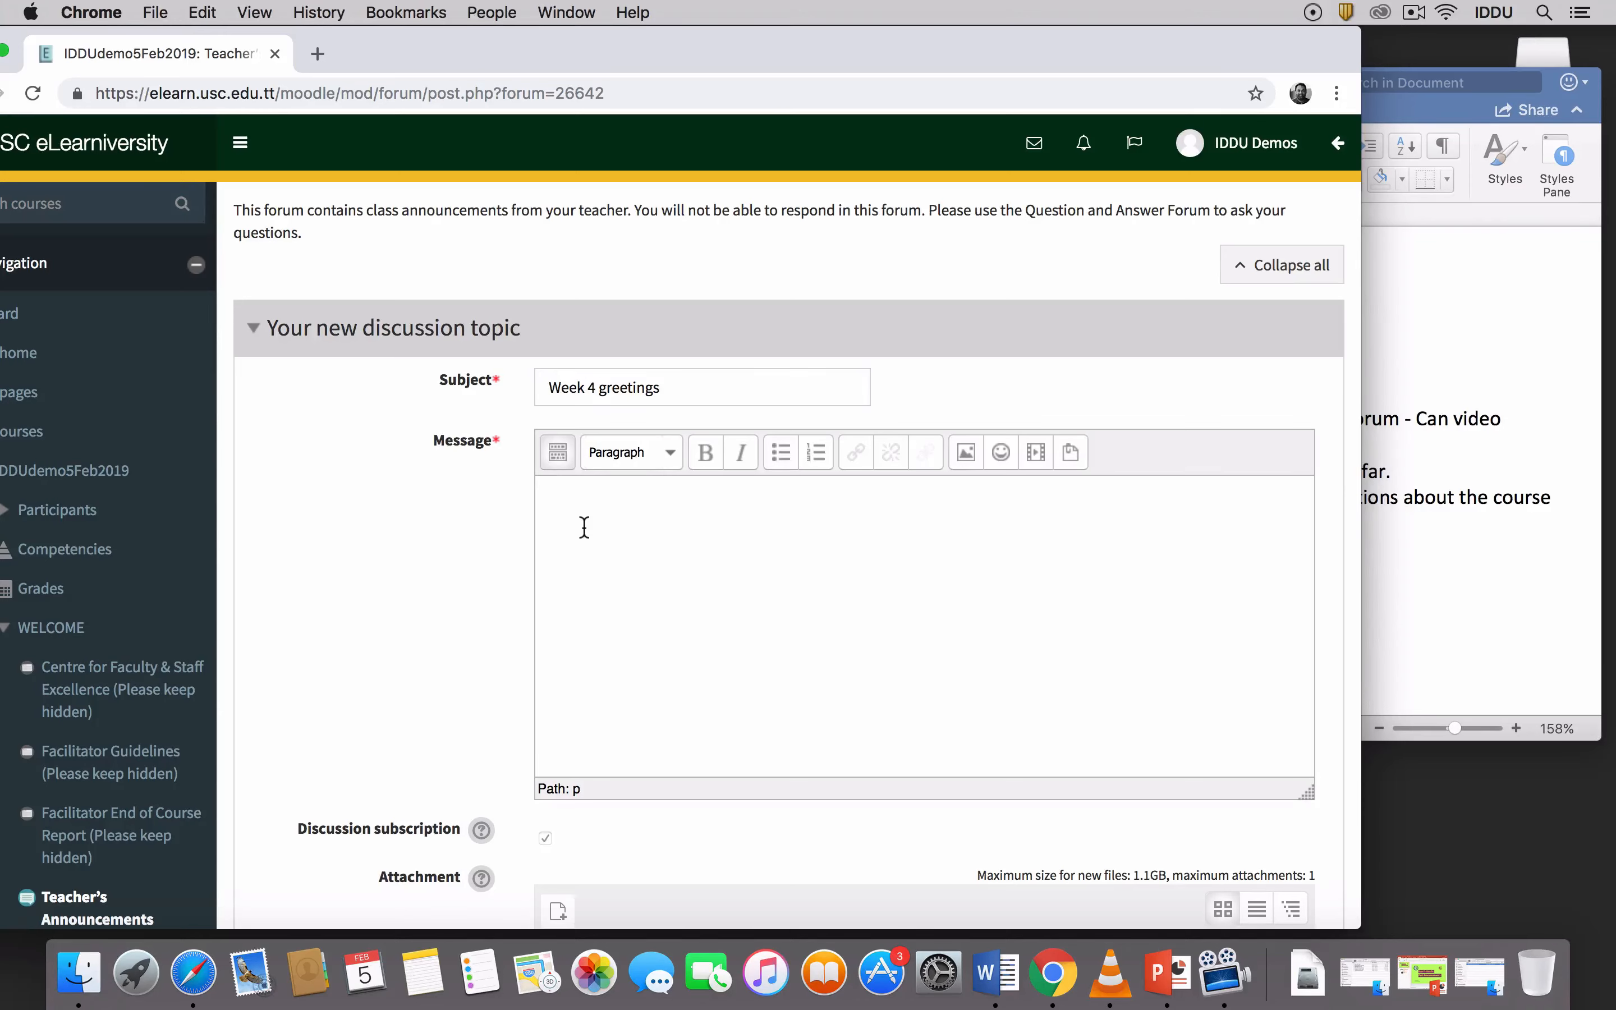
pyautogui.press('super+v')
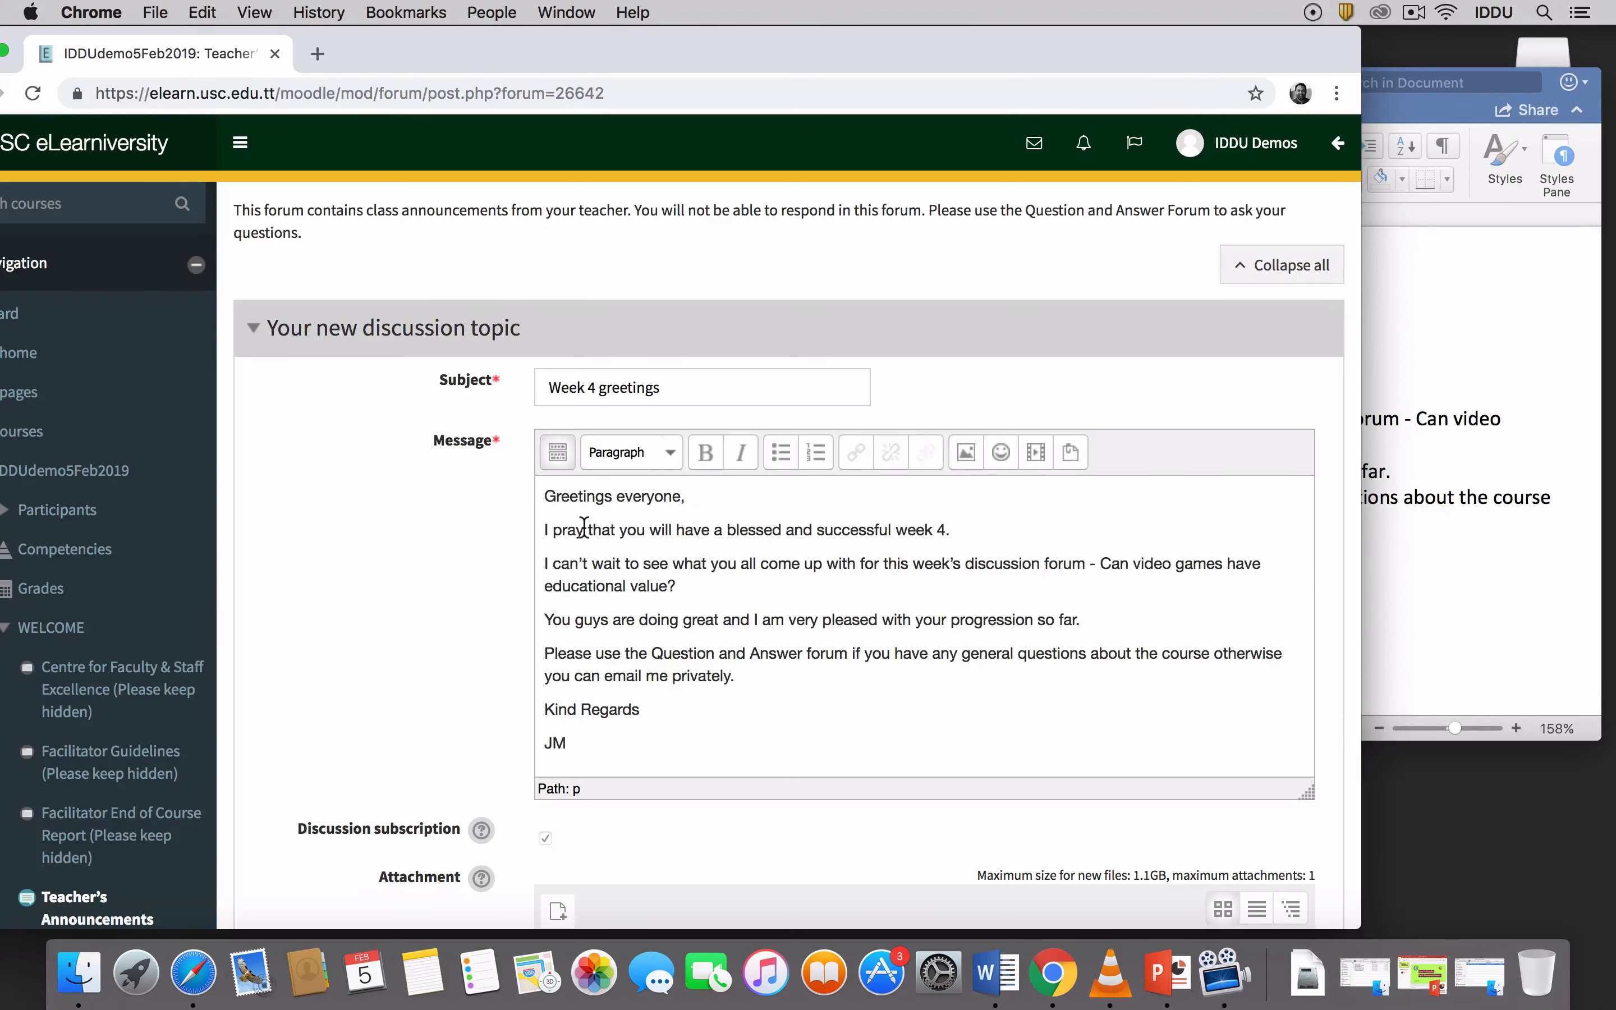
pyautogui.scroll(-2, 677, 574)
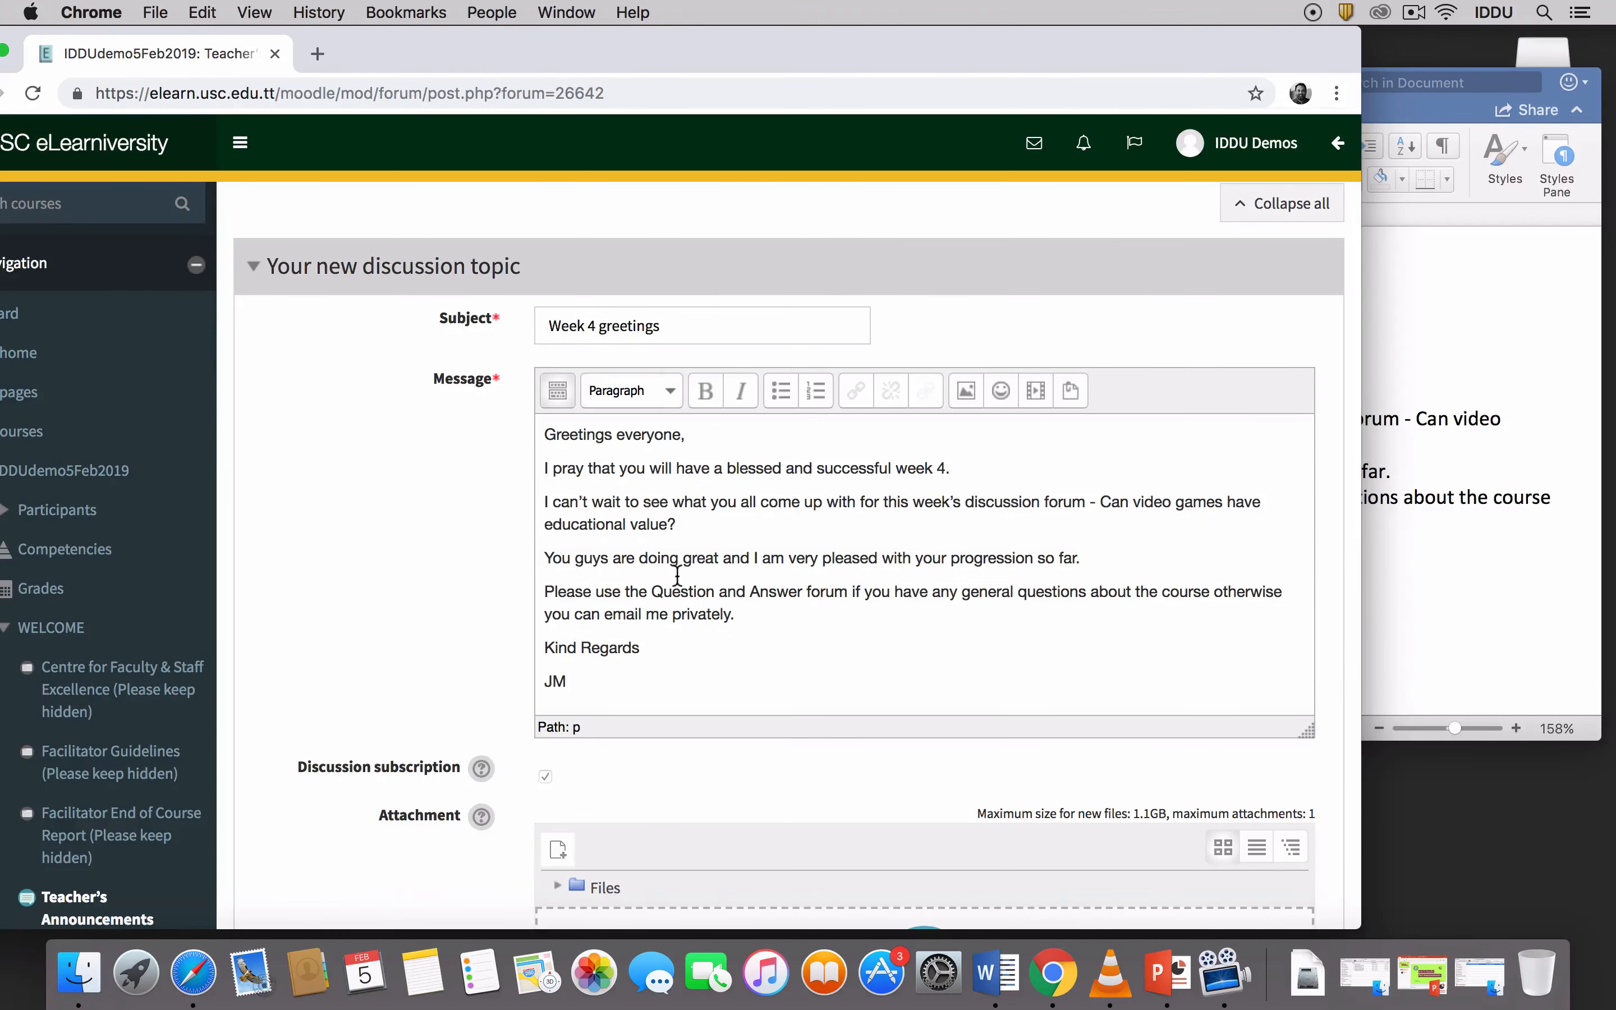
pyautogui.scroll(-15, 677, 575)
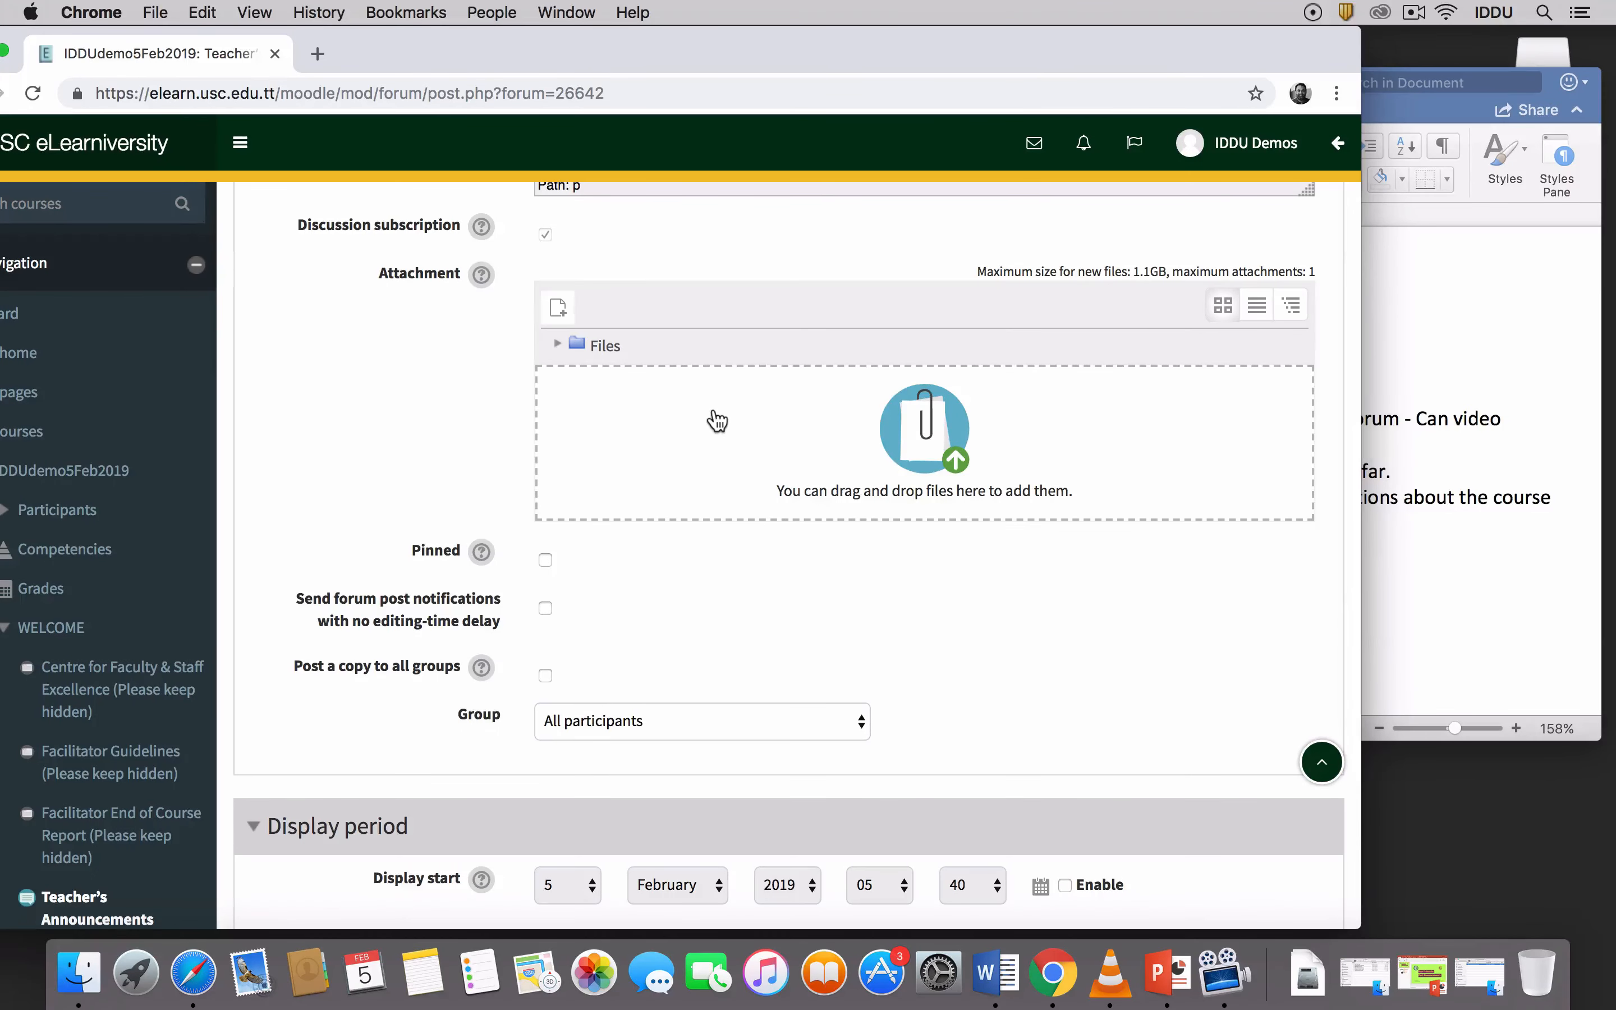
pyautogui.scroll(-10, 717, 420)
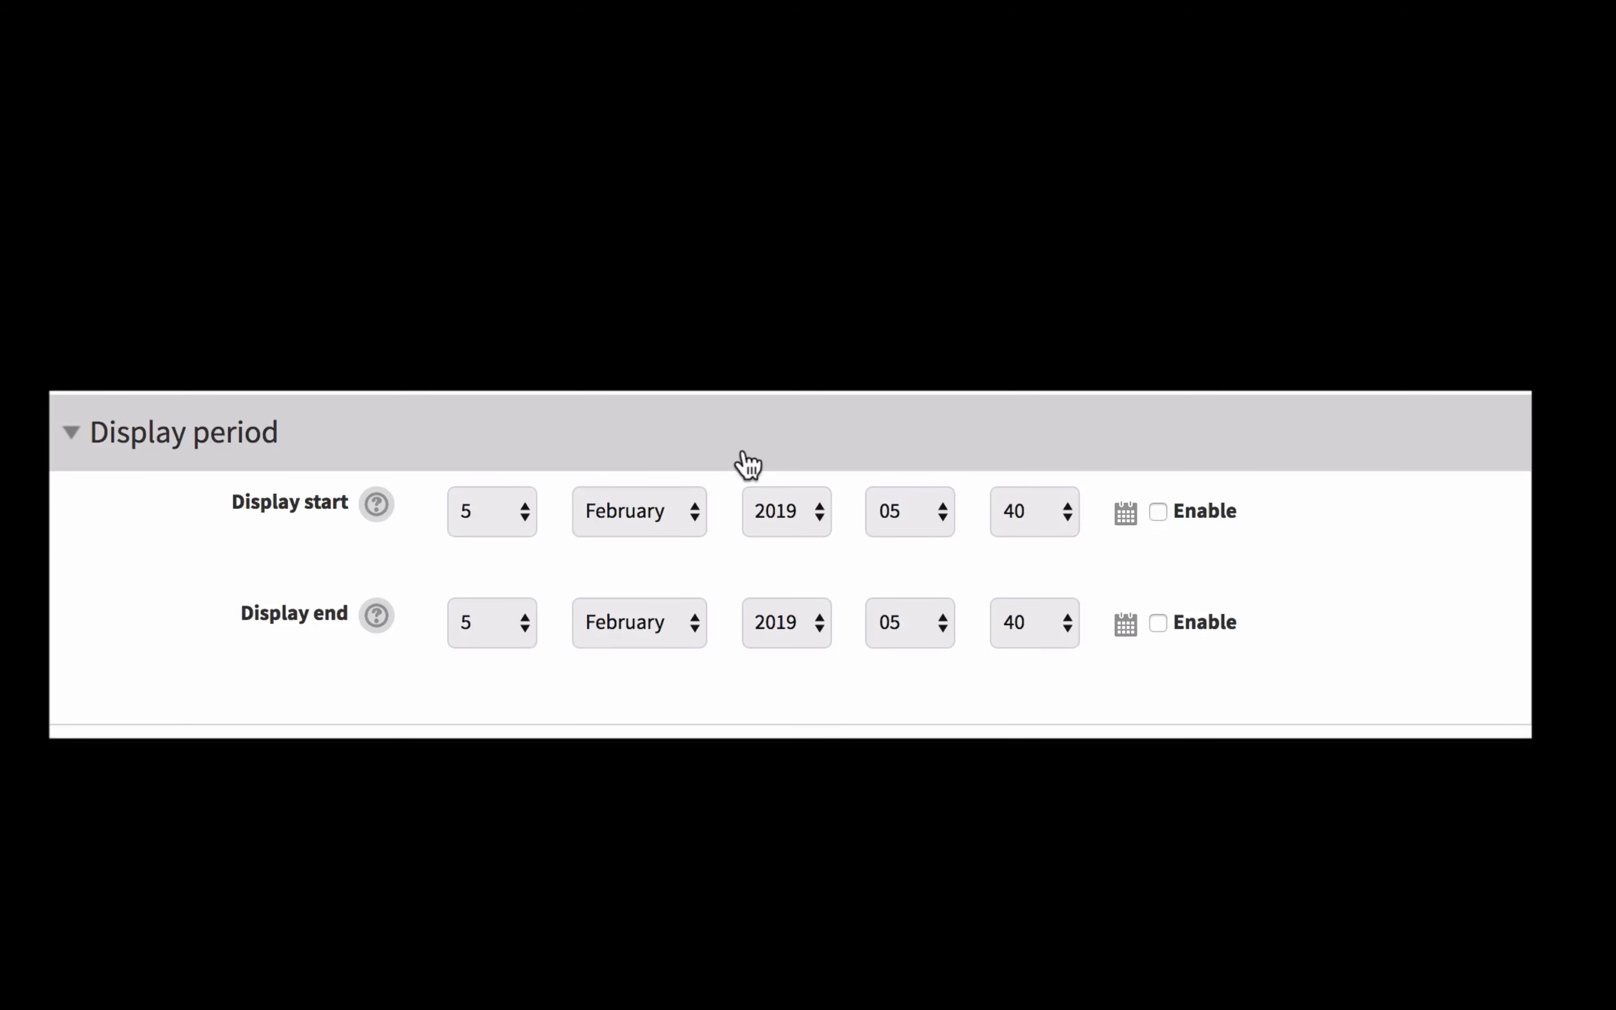
pyautogui.click(1159, 513)
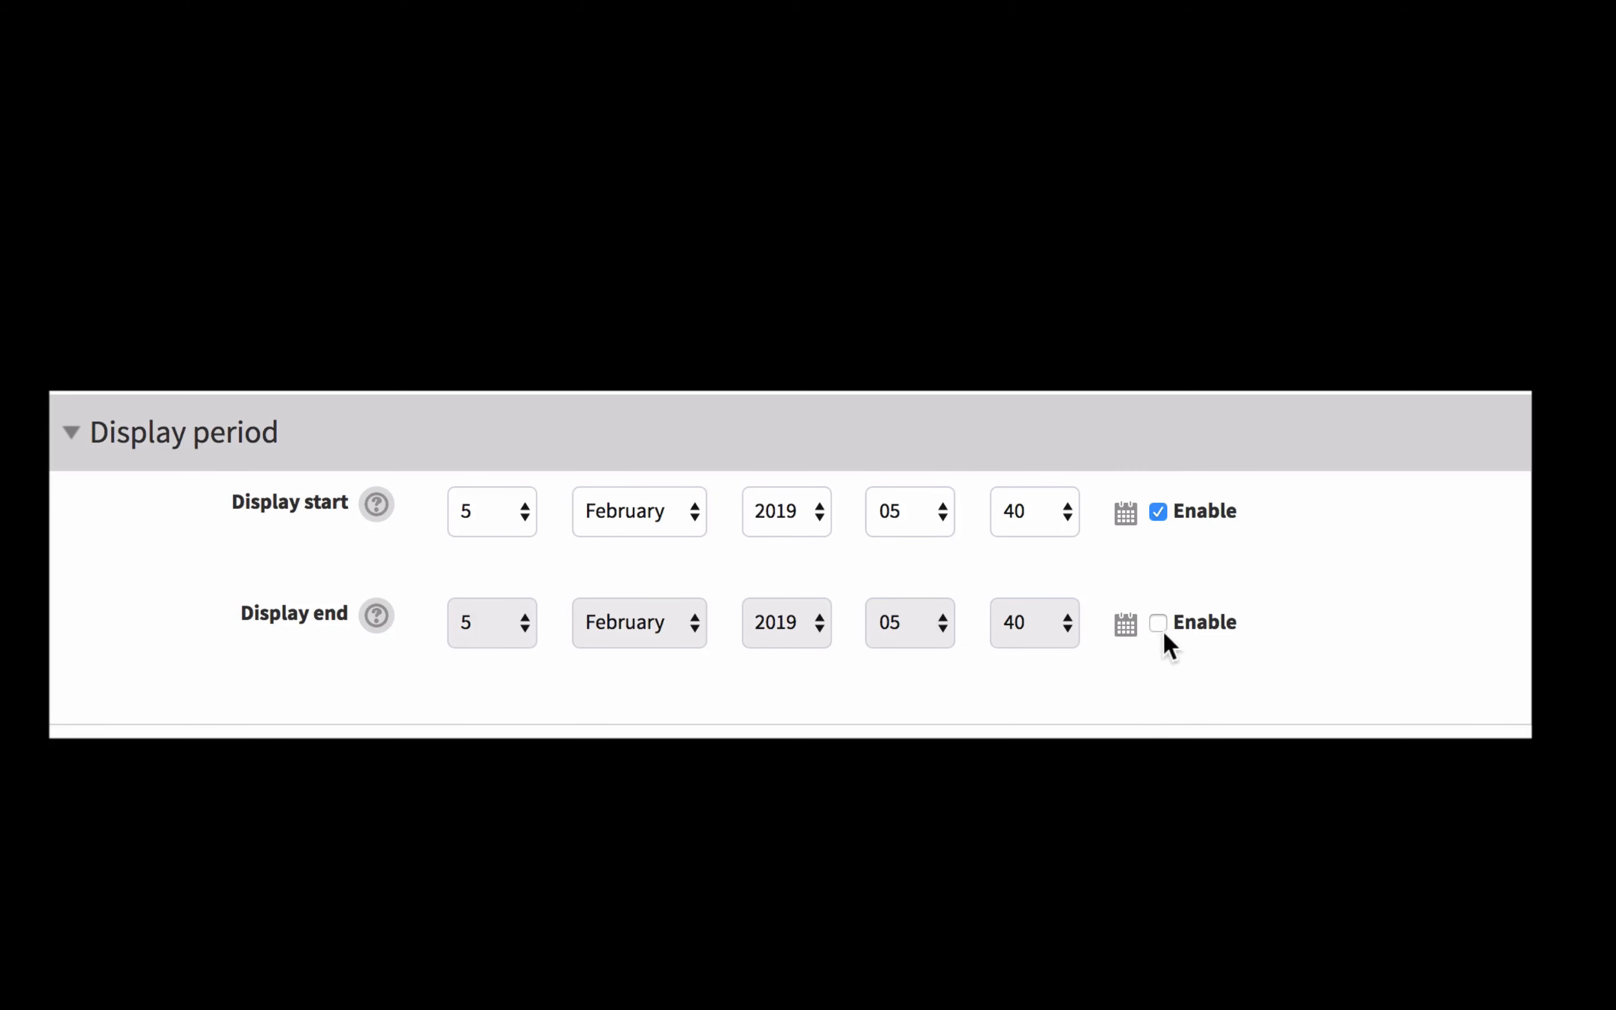
pyautogui.click(1158, 513)
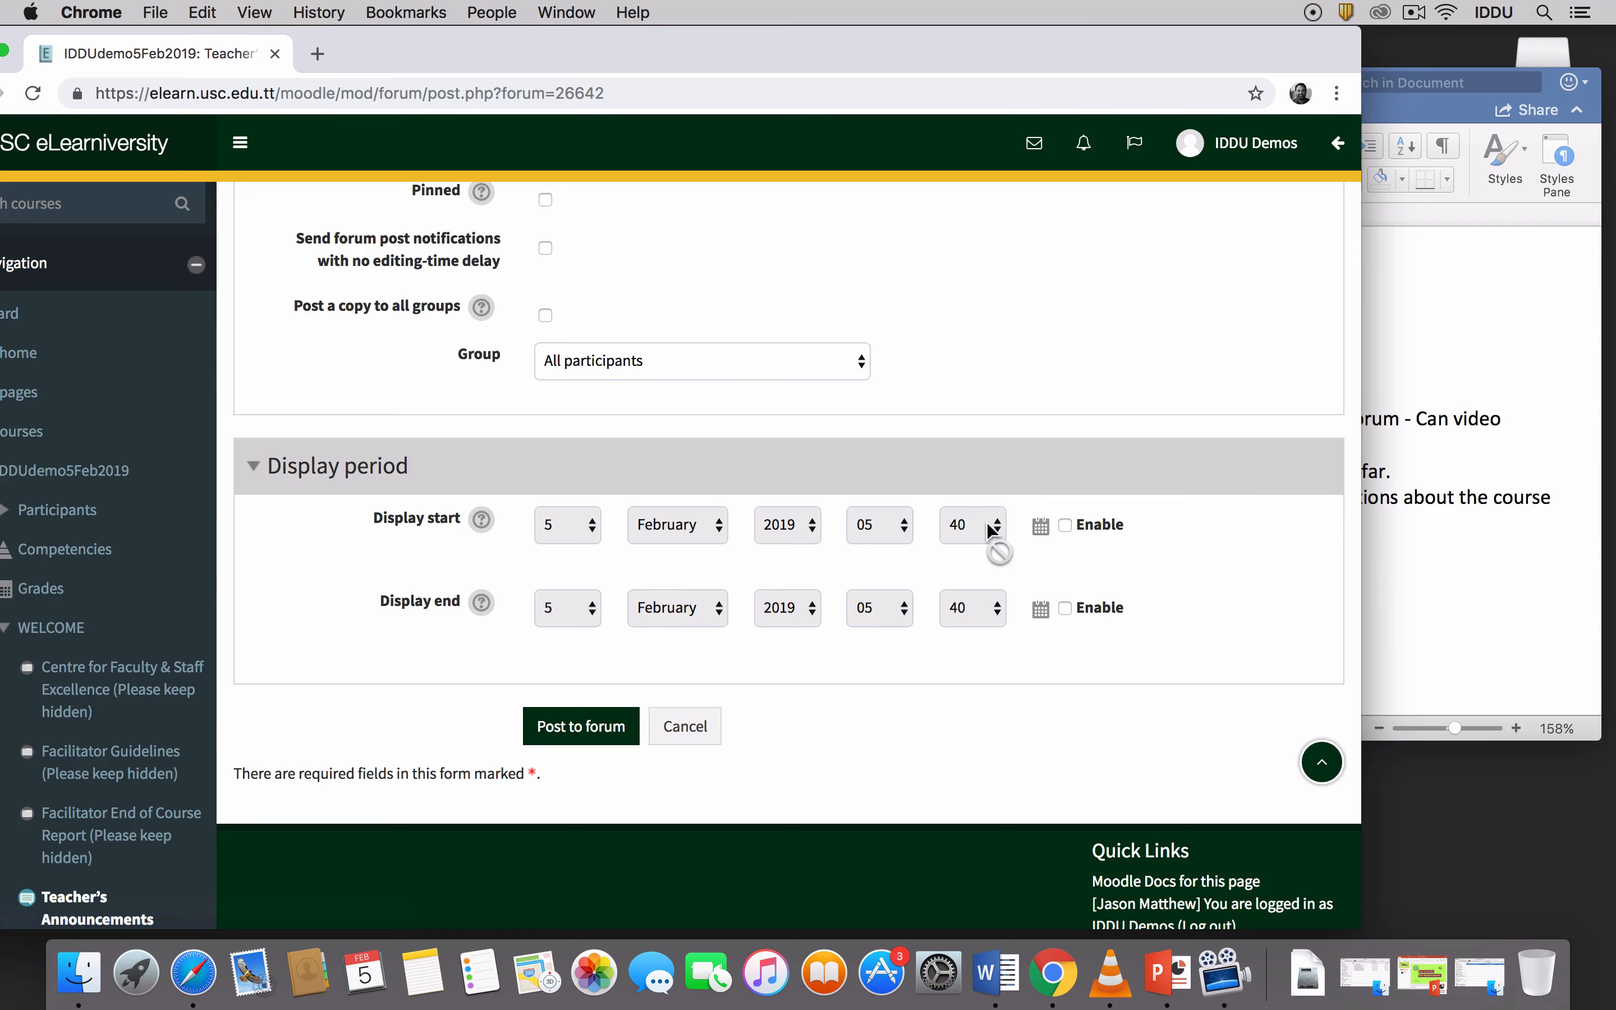
pyautogui.click(1067, 525)
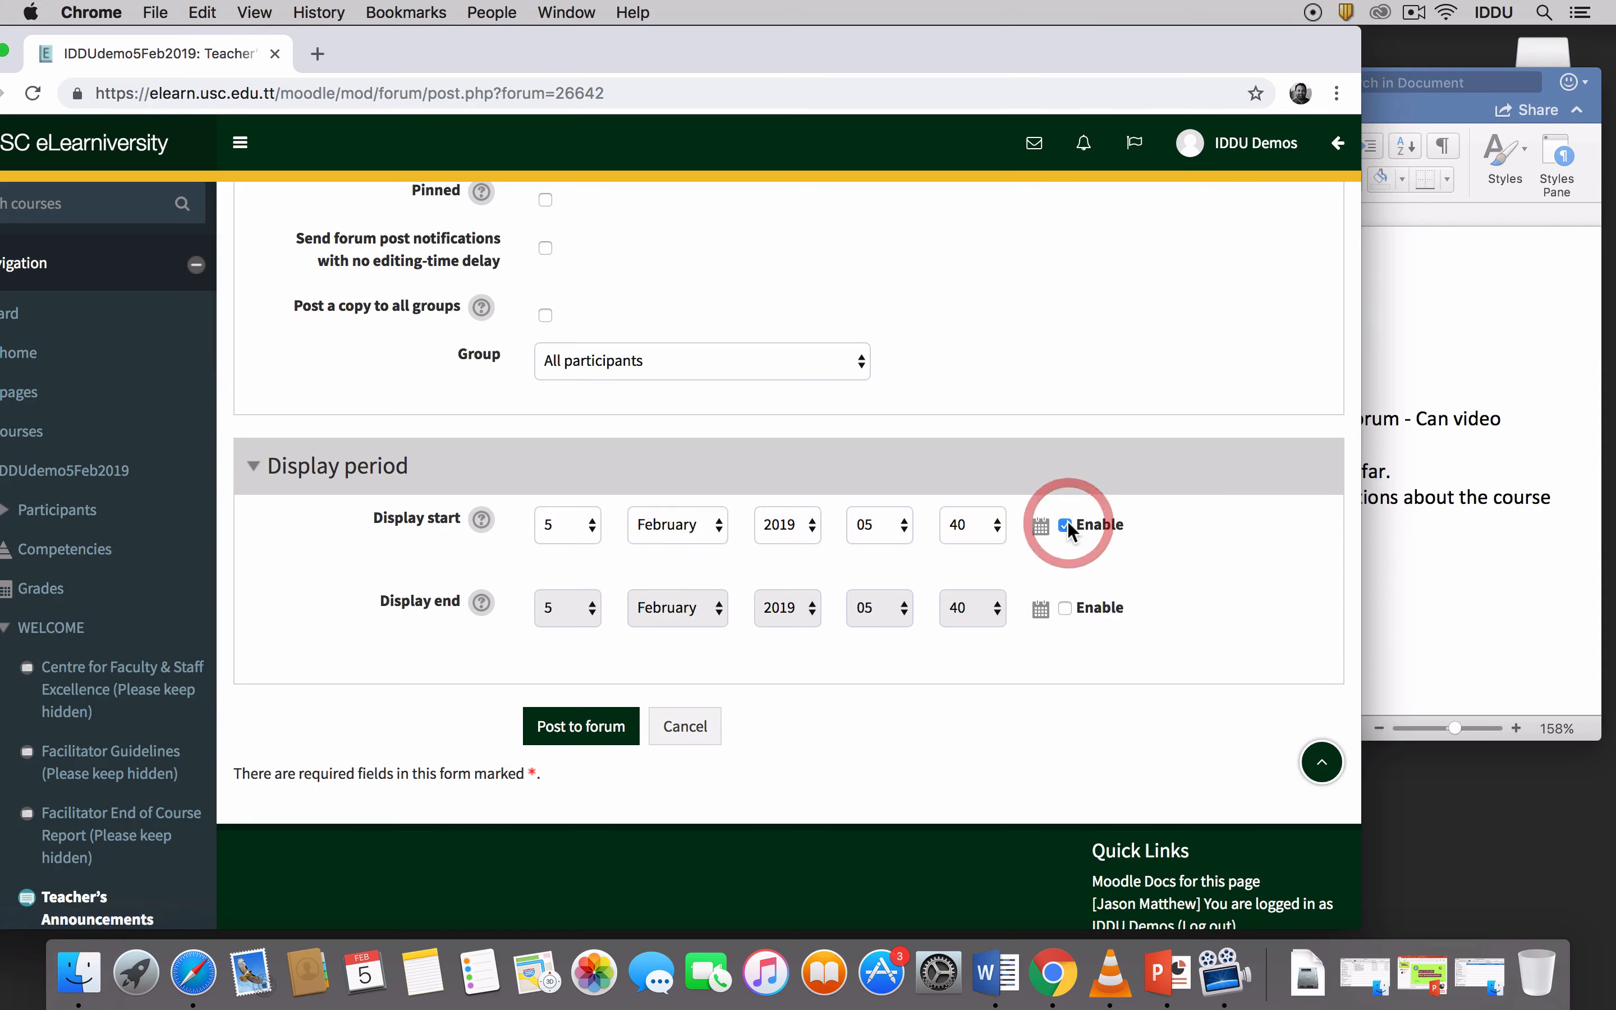
pyautogui.click(908, 531)
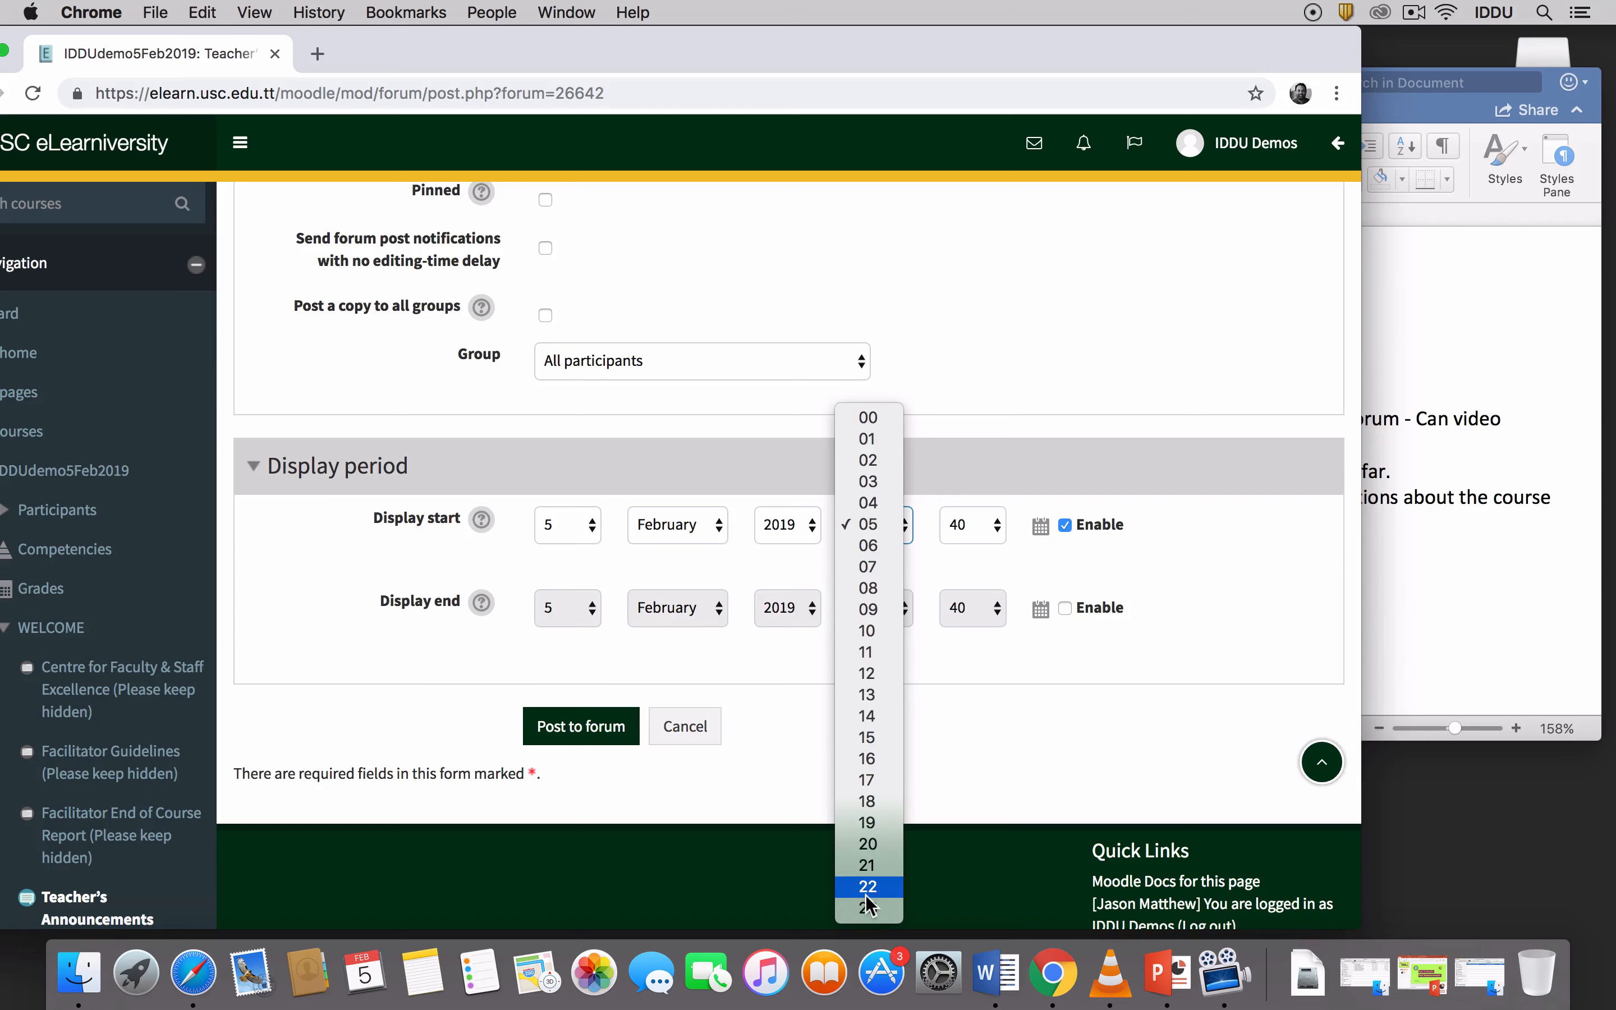
pyautogui.click(1040, 652)
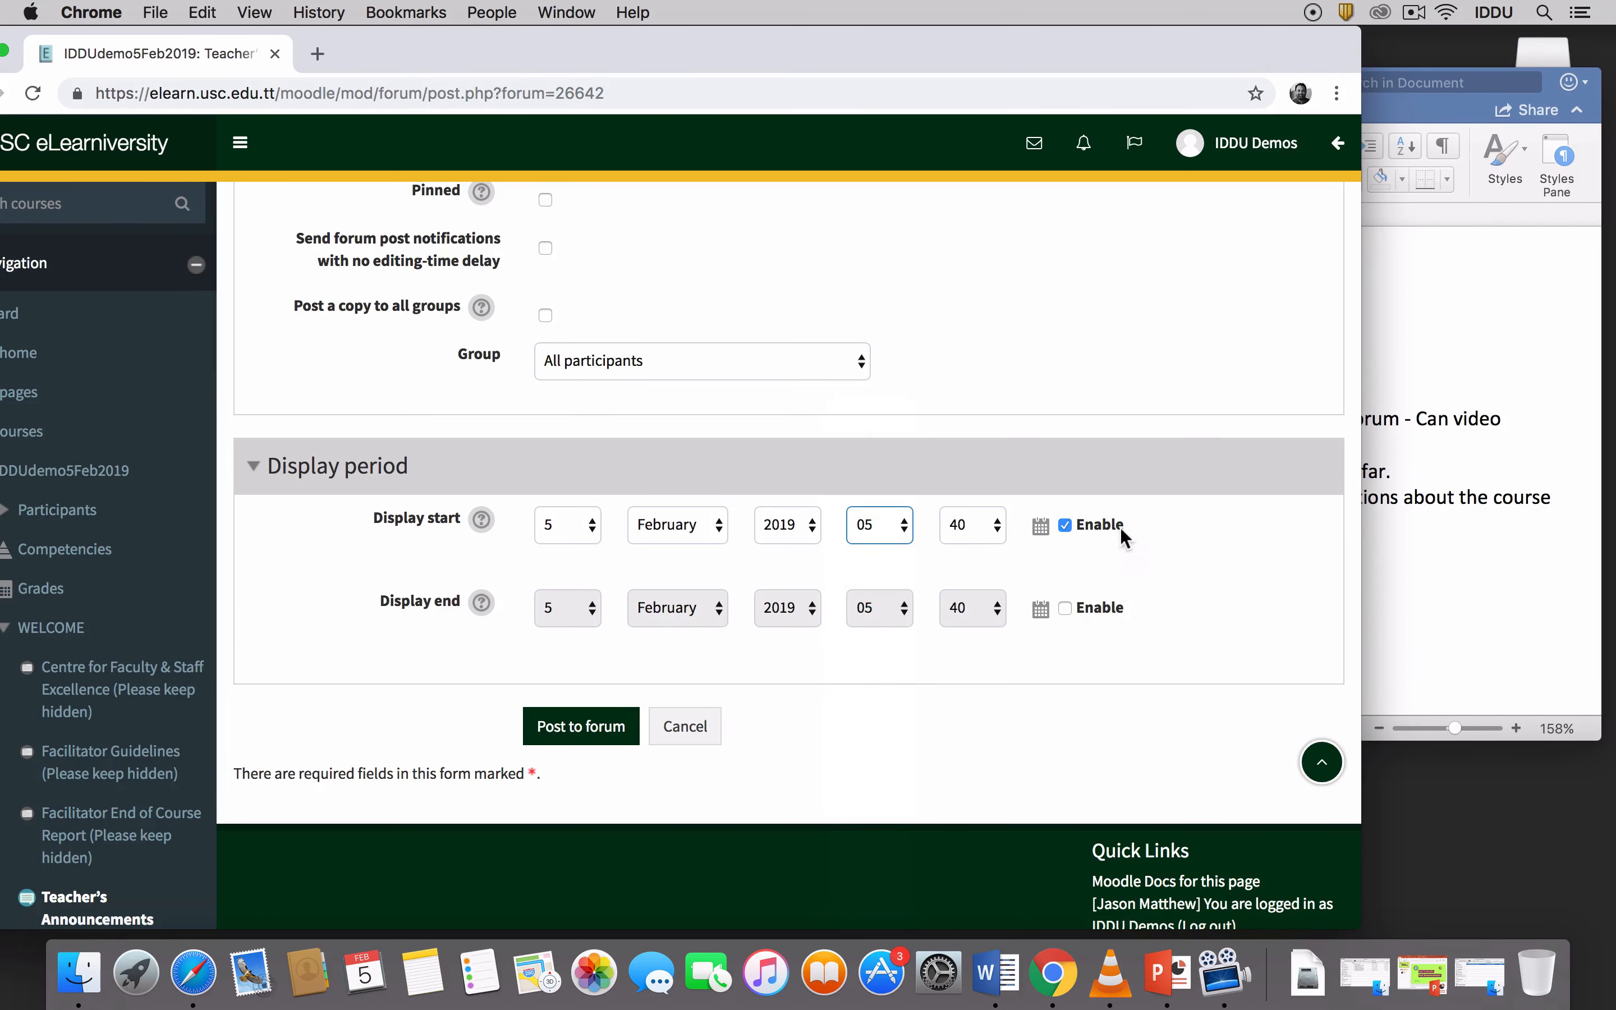
pyautogui.click(1064, 526)
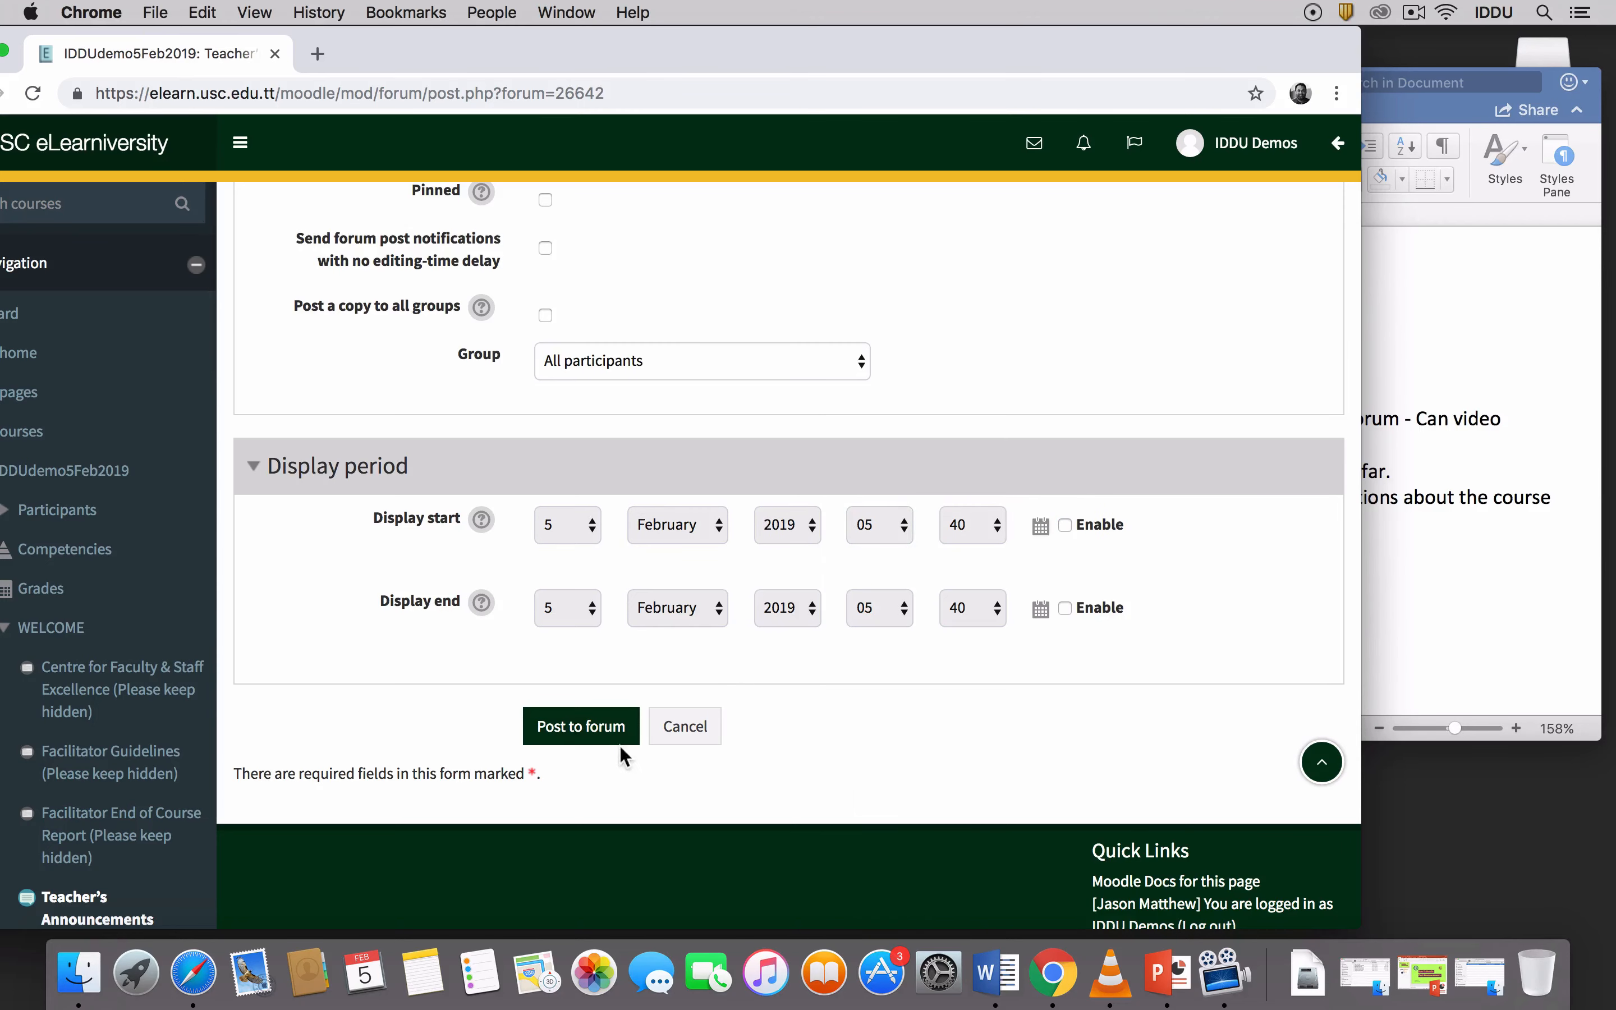
# Post the new topic to the forum and open the Week 4 greetings discussion
pyautogui.click(573, 729)
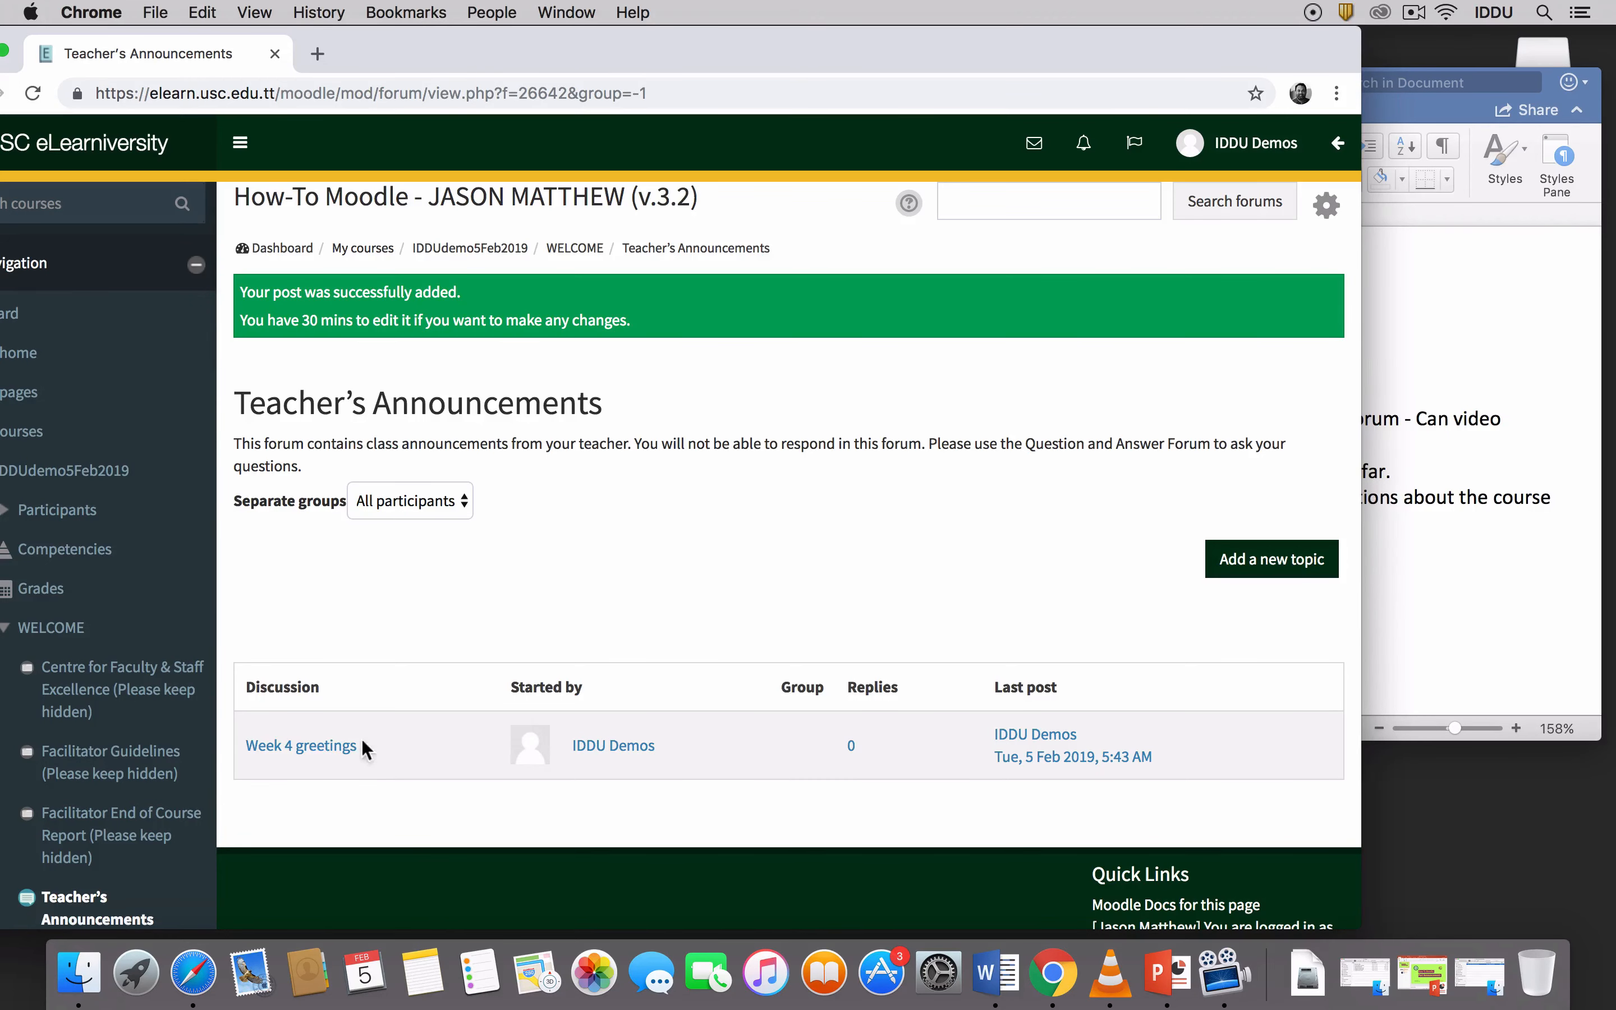
pyautogui.click(299, 753)
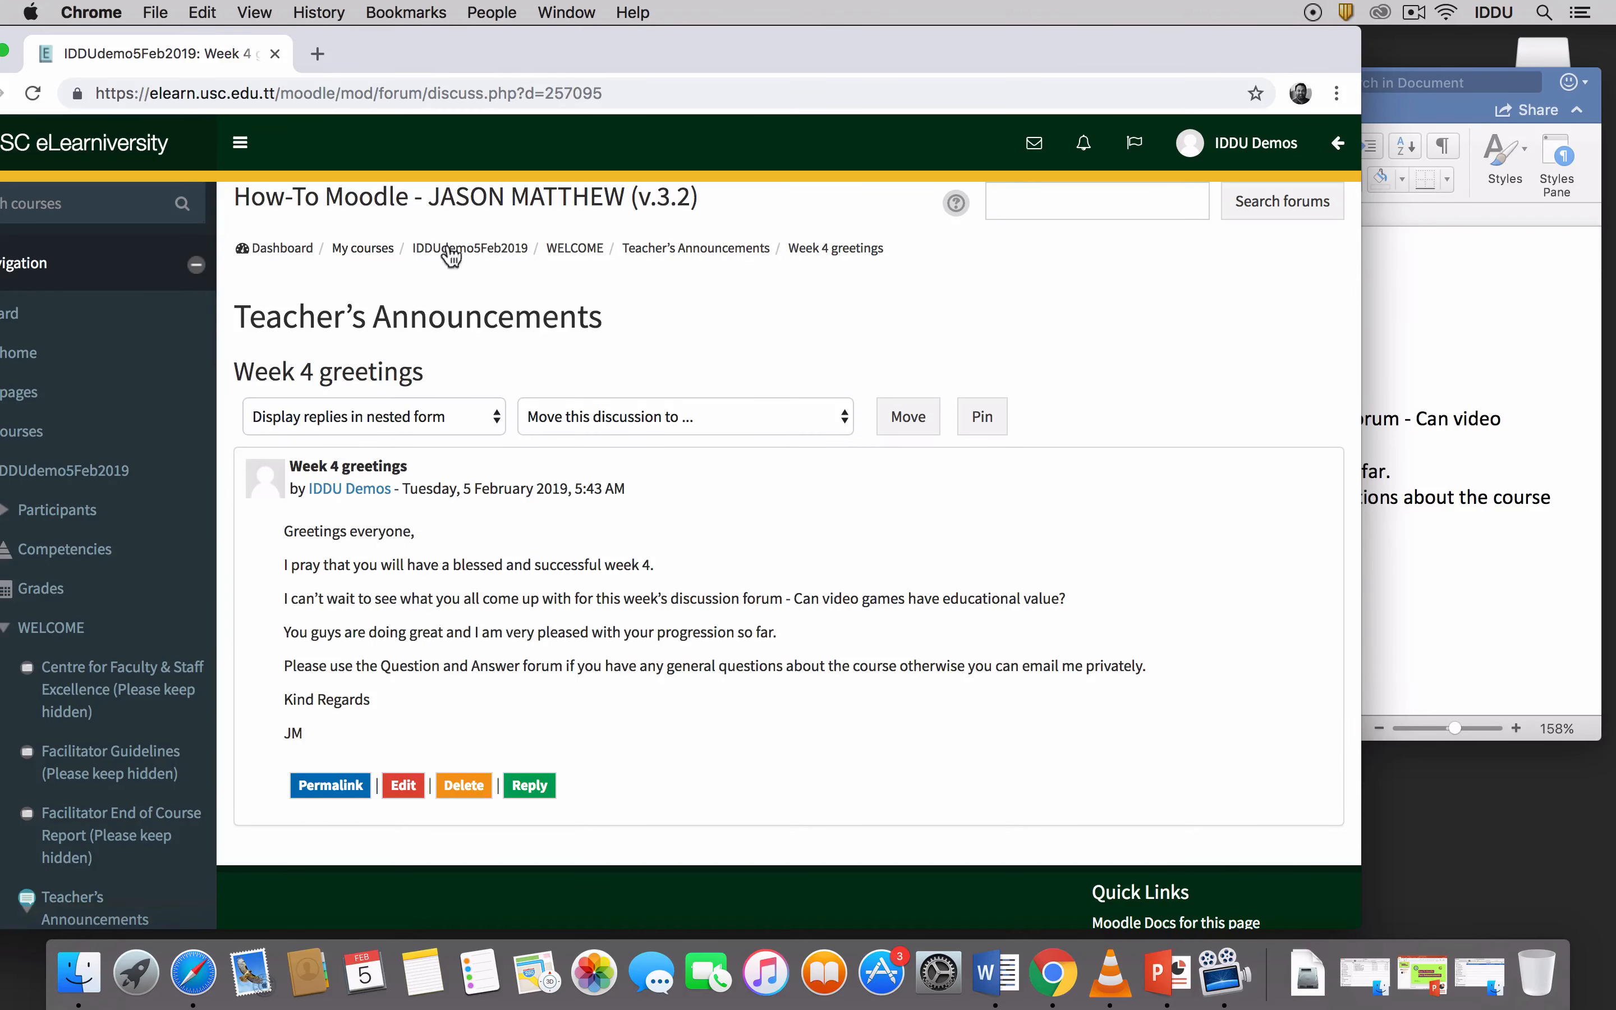
# Return to the WELCOME section of the course page
pyautogui.click(567, 249)
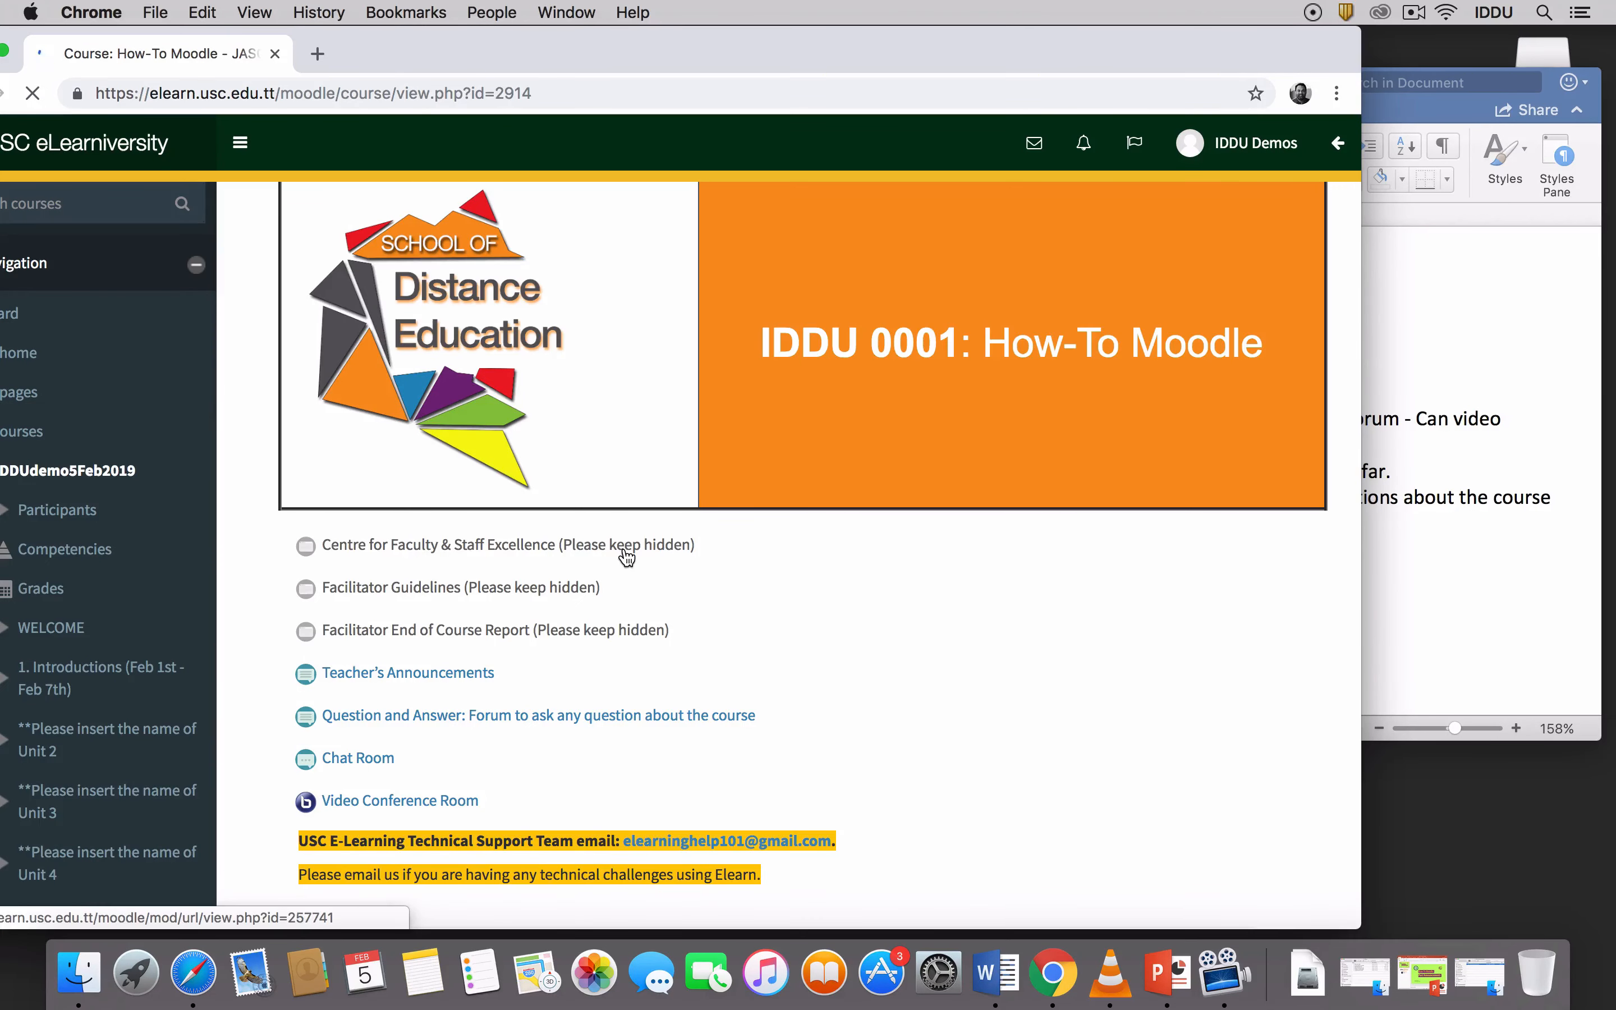